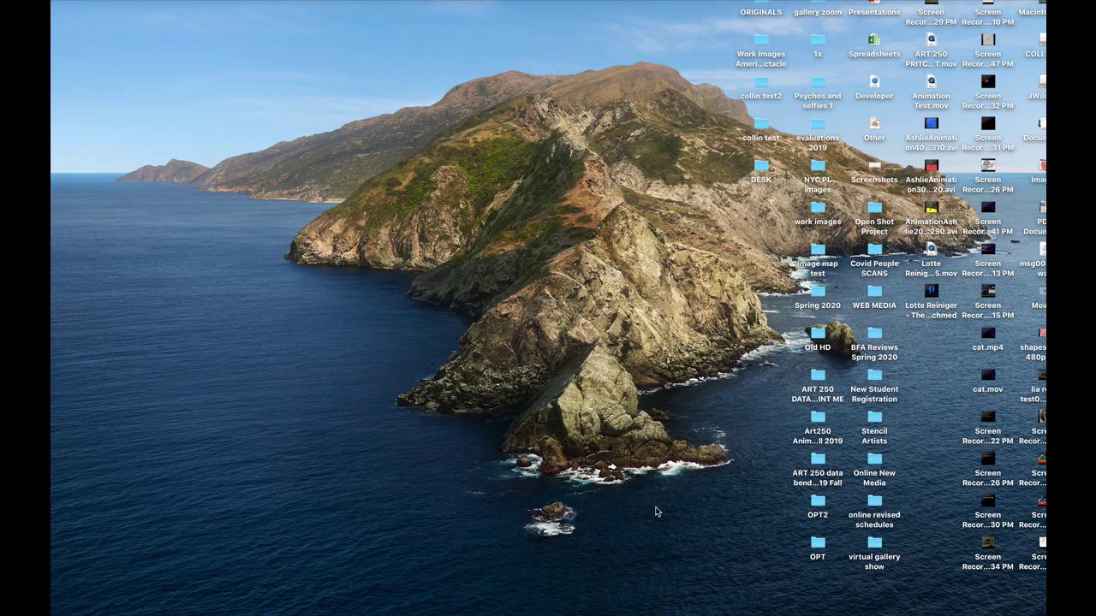
Switch from the Outlook tab to the Photomosh tab in Firefox.
mouse_move(548, 613)
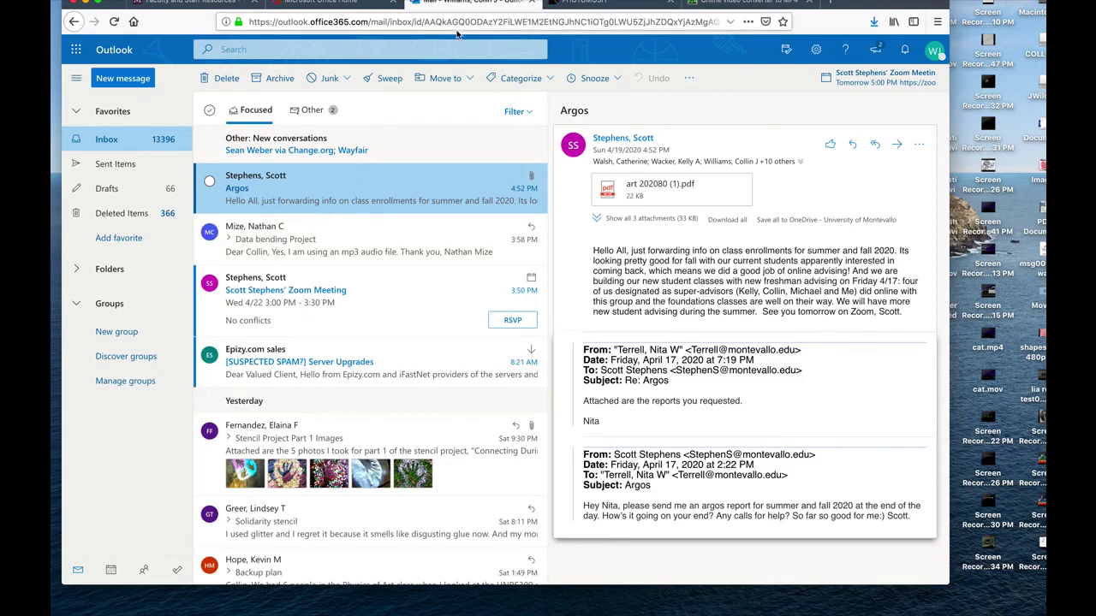
left_click(612, 2)
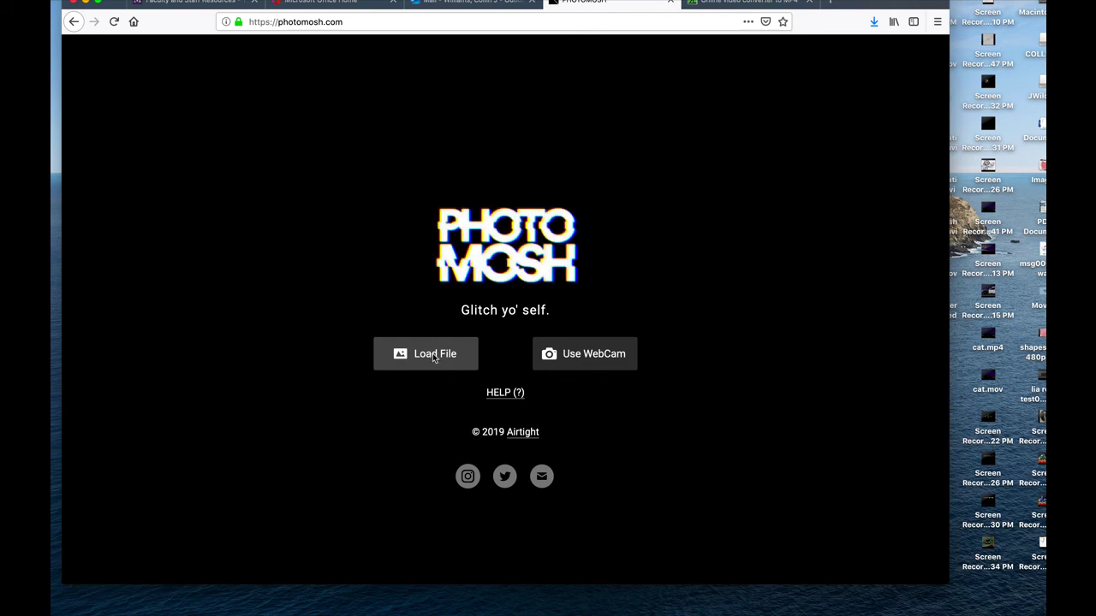
Load the watercolour portrait JPG from the Desktop into Photomosh.
left_click(435, 358)
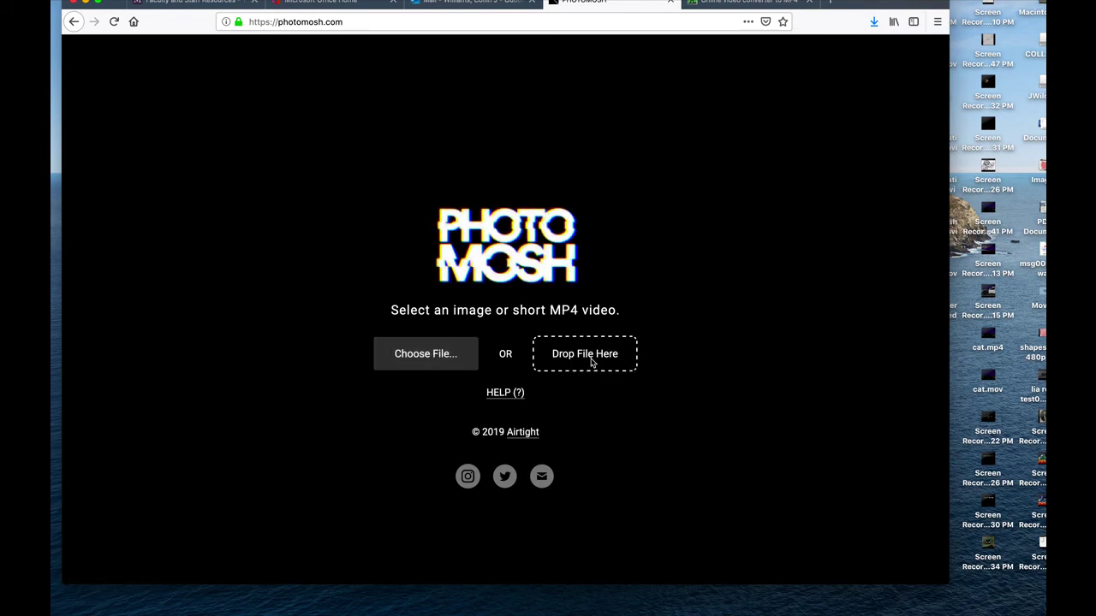
left_click(427, 355)
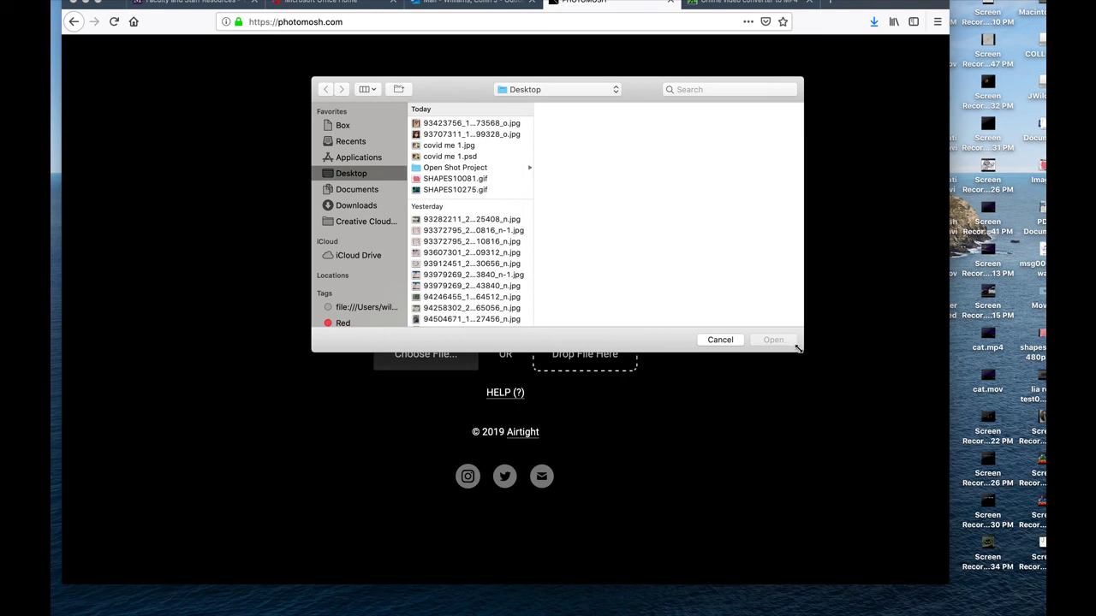
left_click_drag(797, 348, 855, 438)
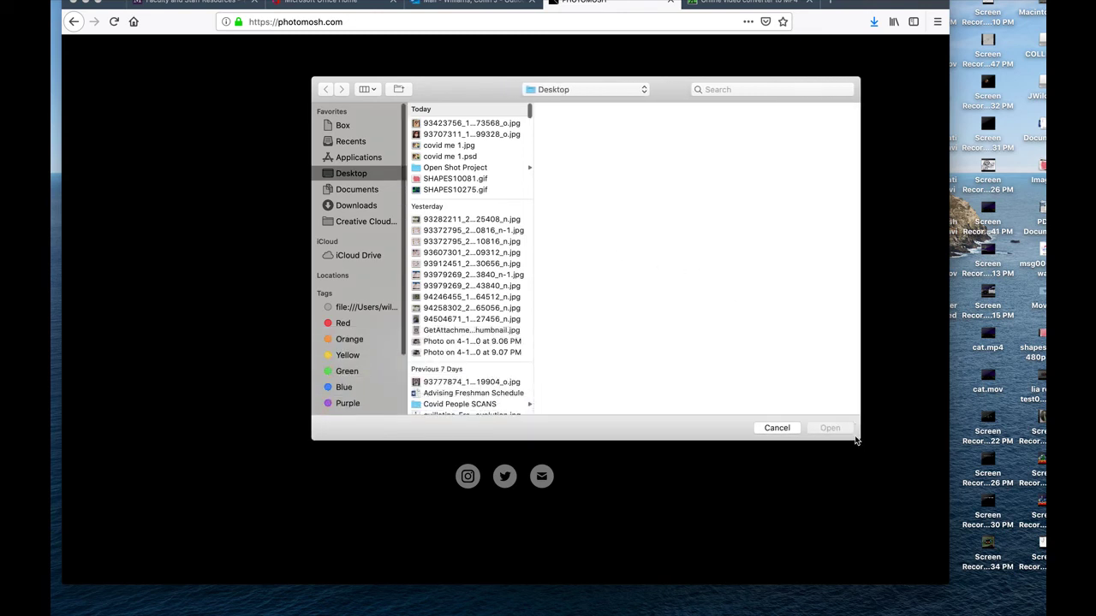
left_click(453, 146)
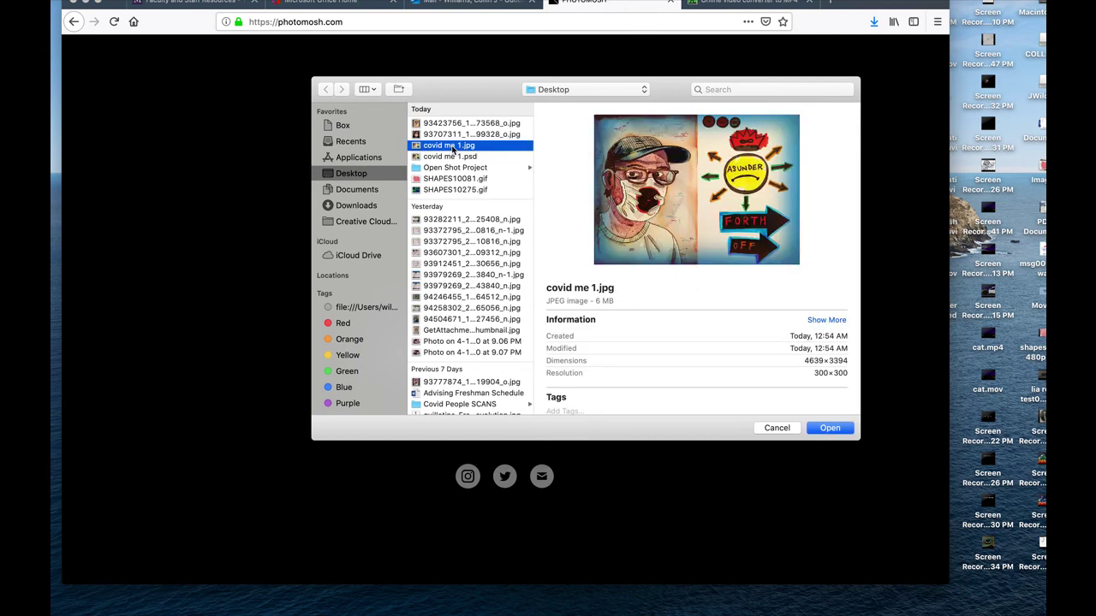
left_click(447, 124)
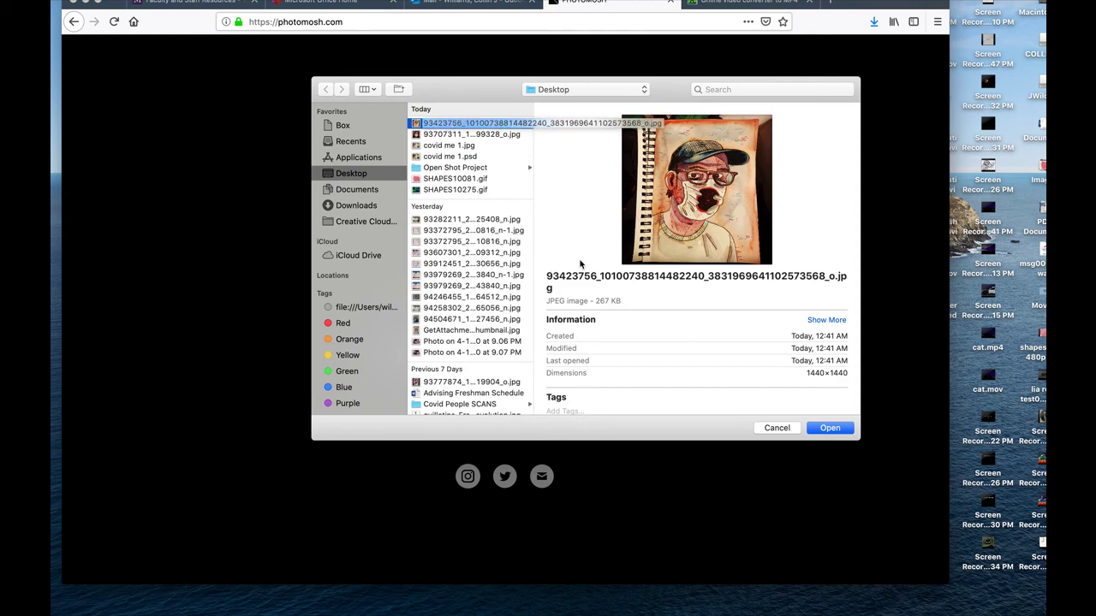
left_click(832, 431)
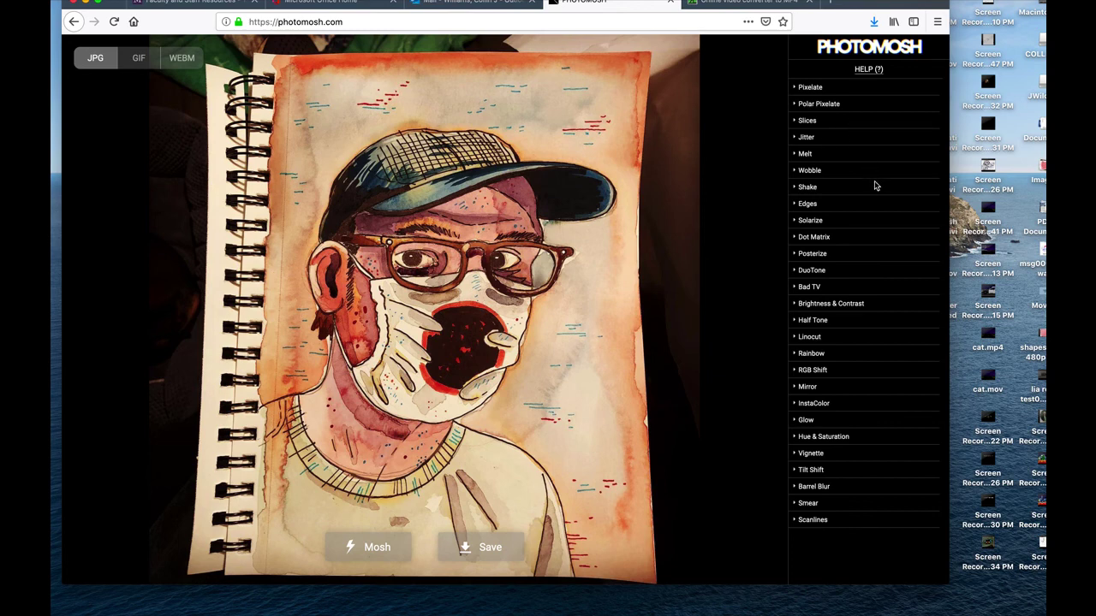
Turn on the Slices effect and raise the slice count to 13.
left_click(797, 122)
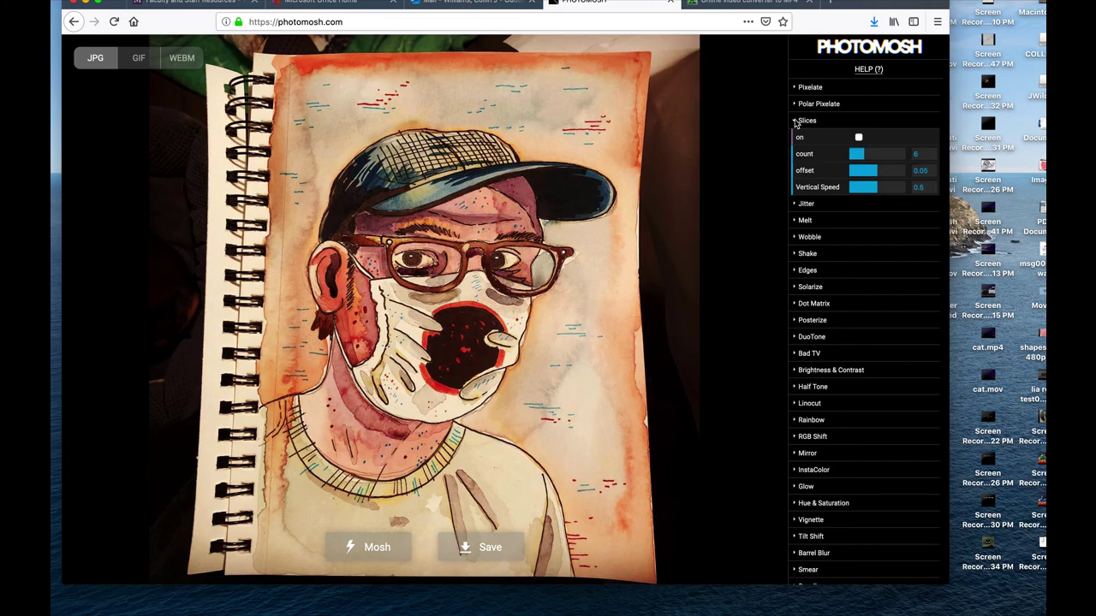
left_click(858, 138)
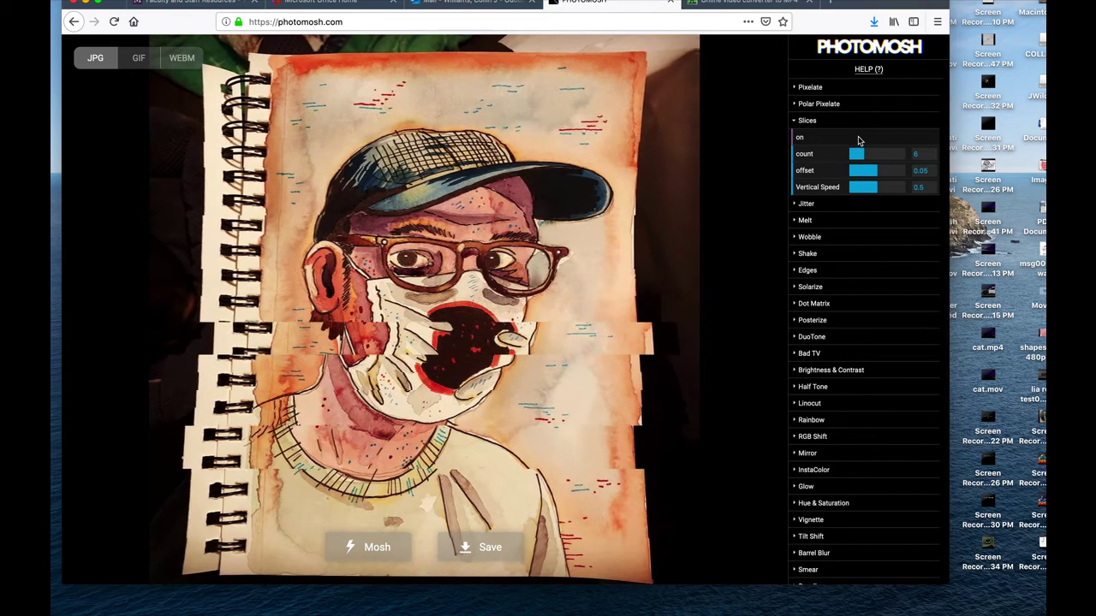
mouse_move(861, 152)
left_mouse_down()
mouse_move(889, 155)
mouse_move(863, 172)
left_mouse_up()
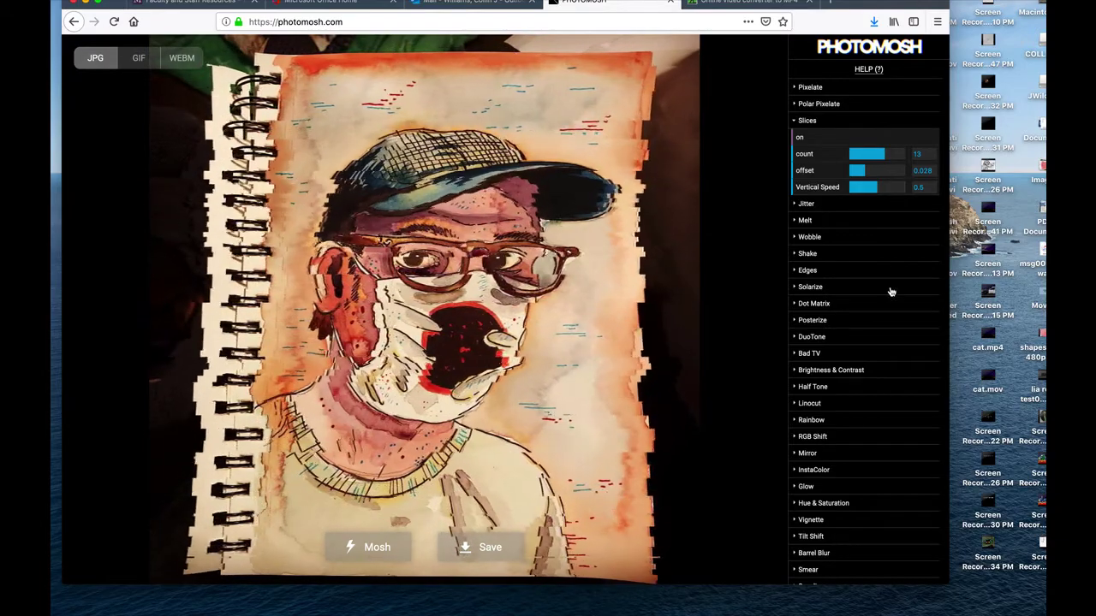
Try Solarize with adjusted brightness, then switch it off again.
left_click(801, 288)
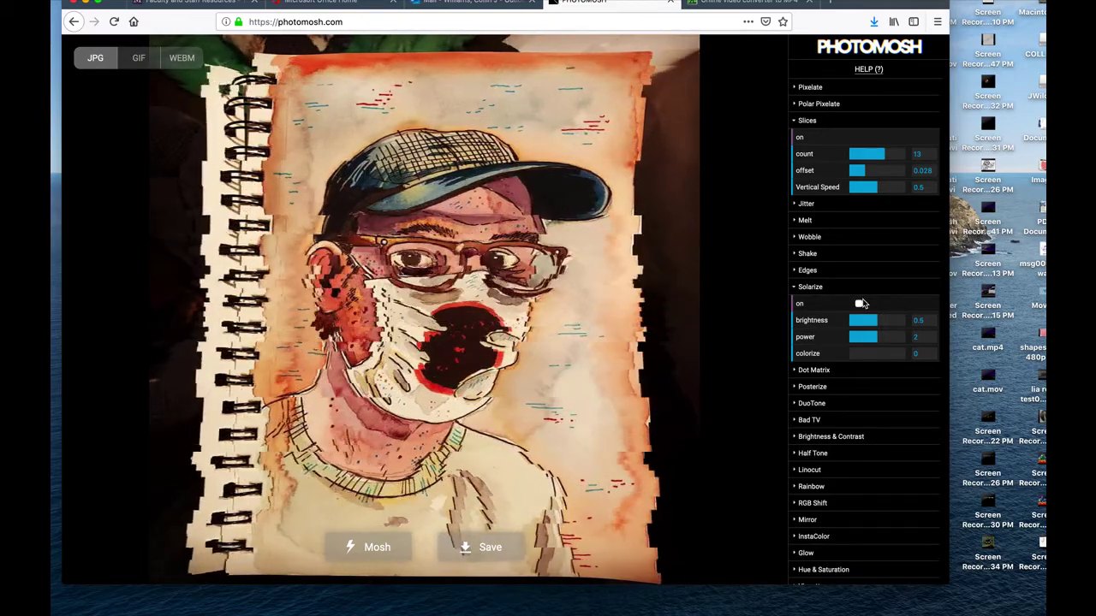
left_click(859, 304)
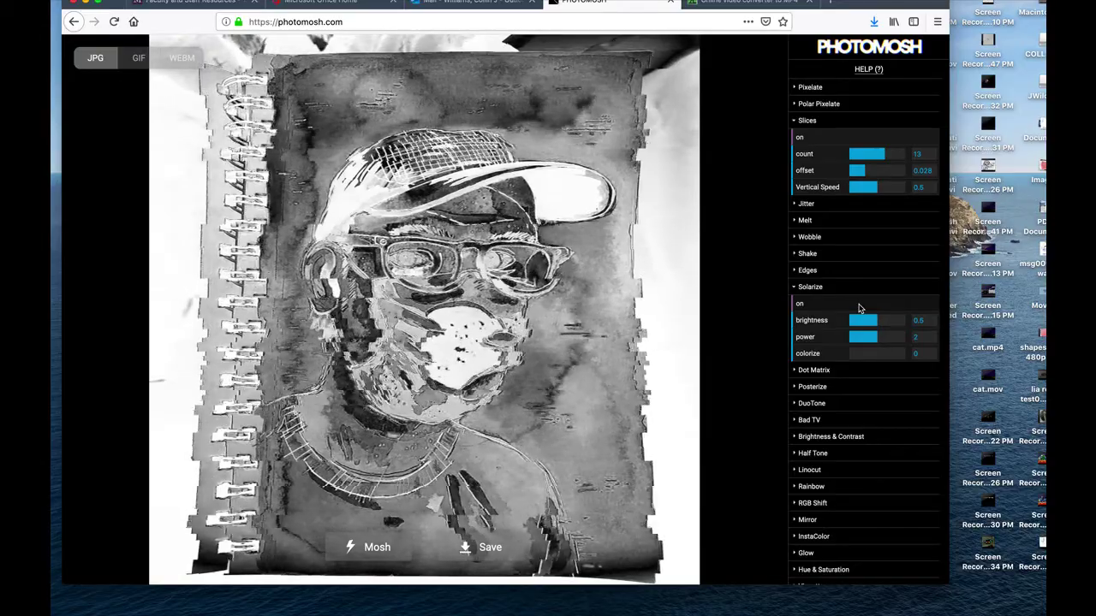
mouse_move(875, 320)
left_mouse_down()
mouse_move(858, 320)
mouse_move(885, 324)
left_mouse_up()
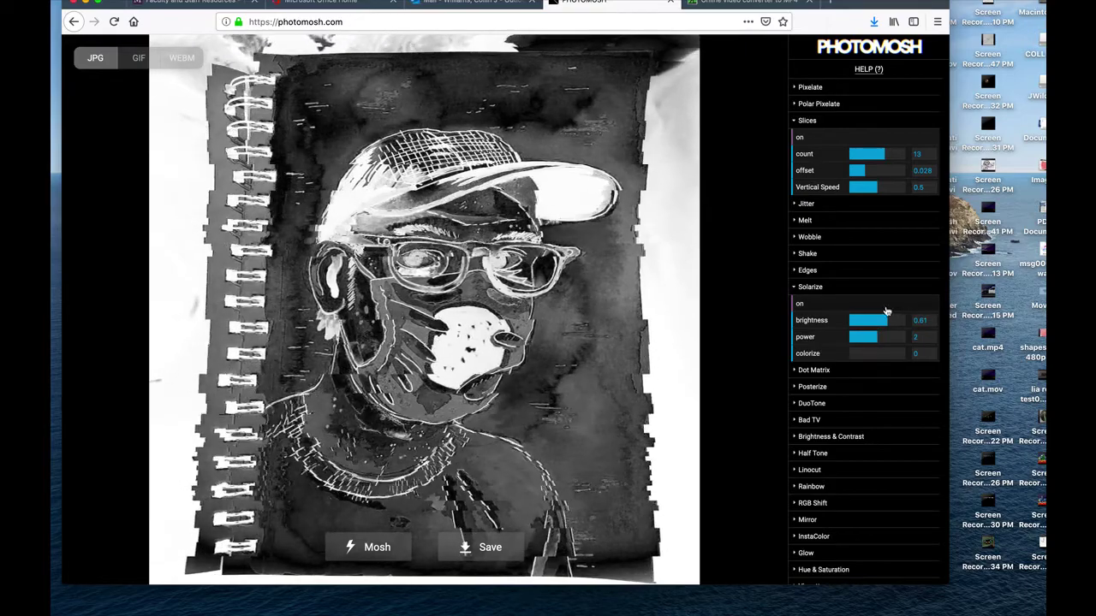
left_click(814, 306)
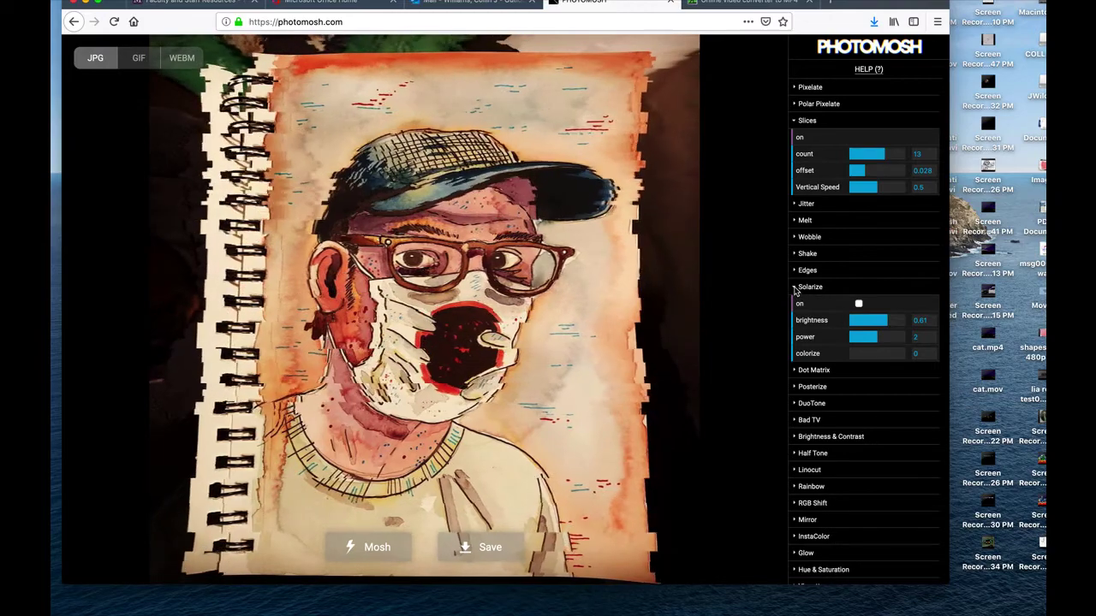
Collapse Solarize and enable RGB Shift with amount 0.04.
left_click(795, 290)
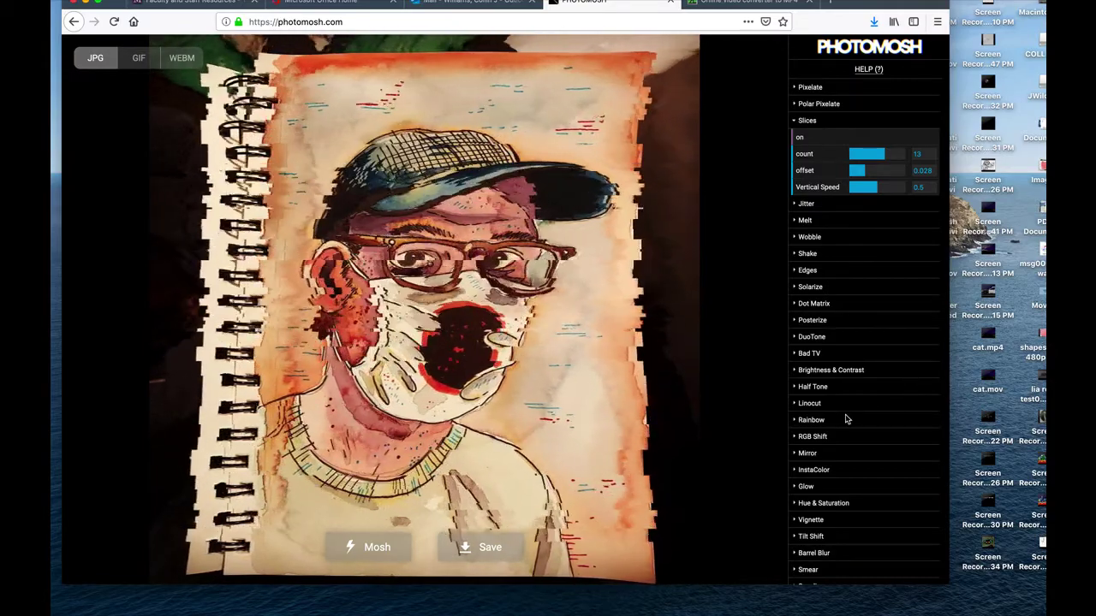
left_click(796, 438)
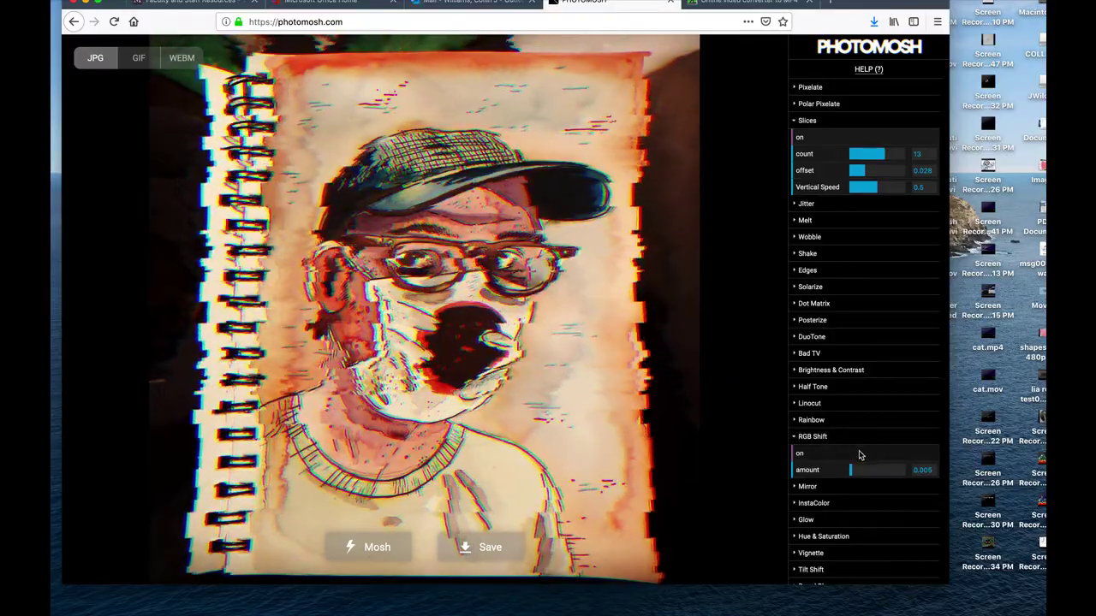
left_click_drag(850, 469, 872, 471)
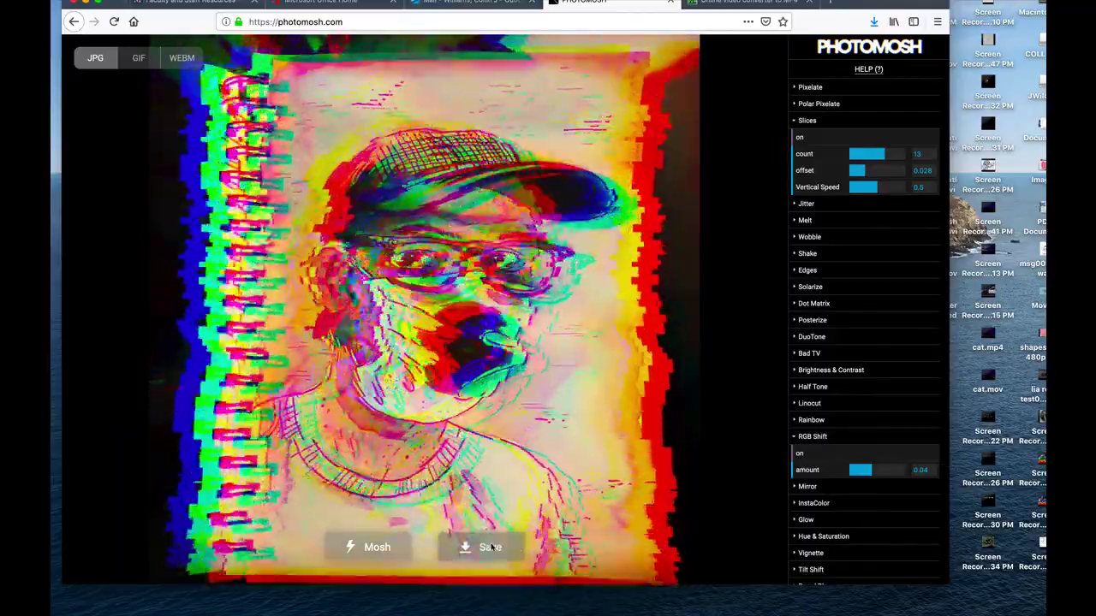
left_click(490, 549)
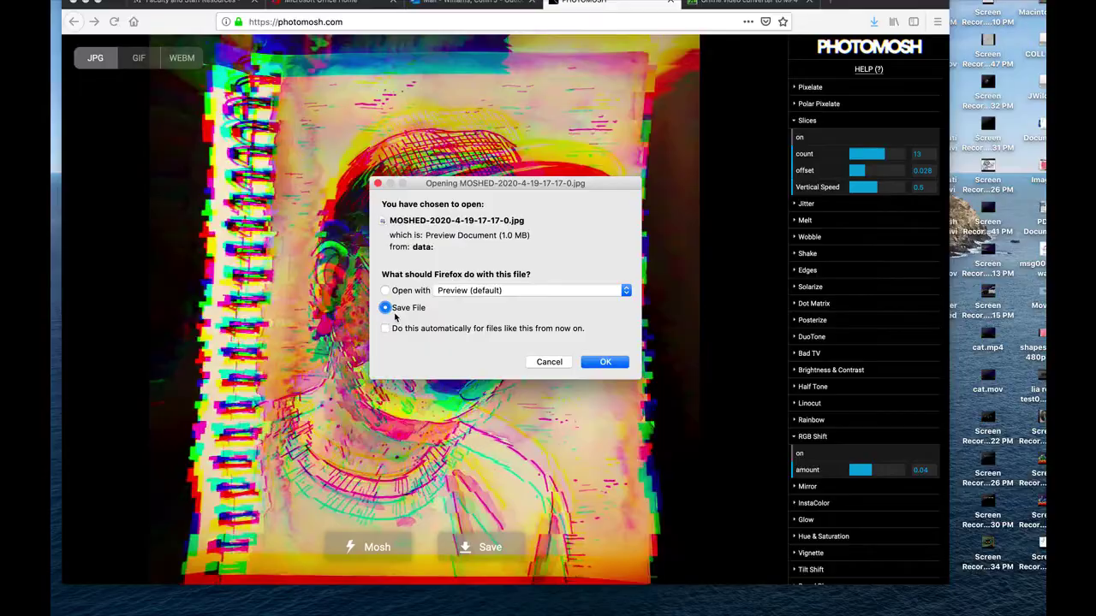
left_click(605, 362)
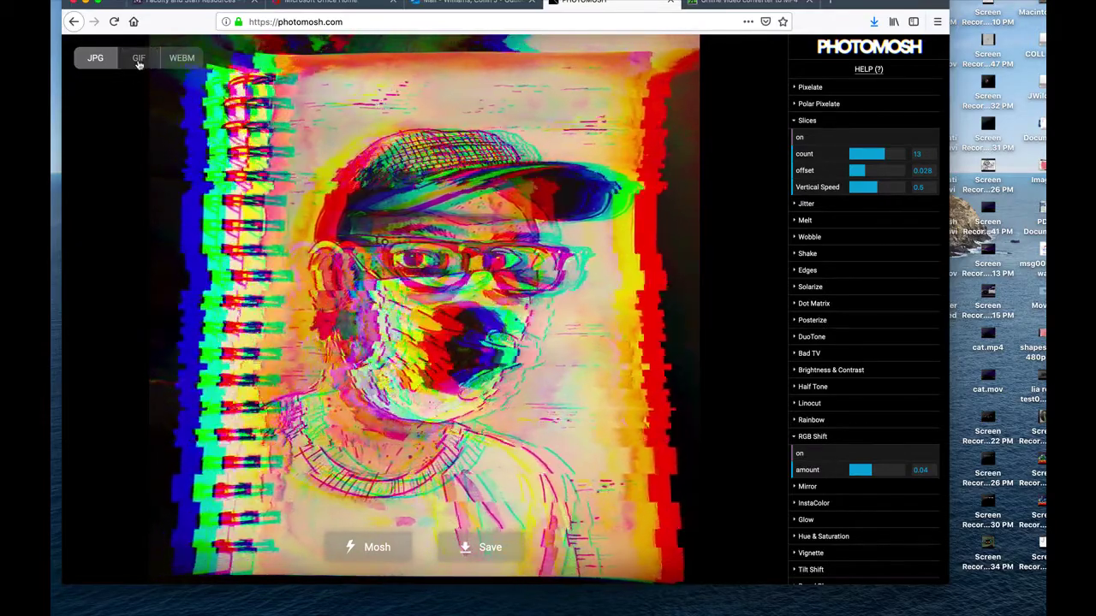
Set the export format to WEBM, passing through GIF first.
left_click(138, 62)
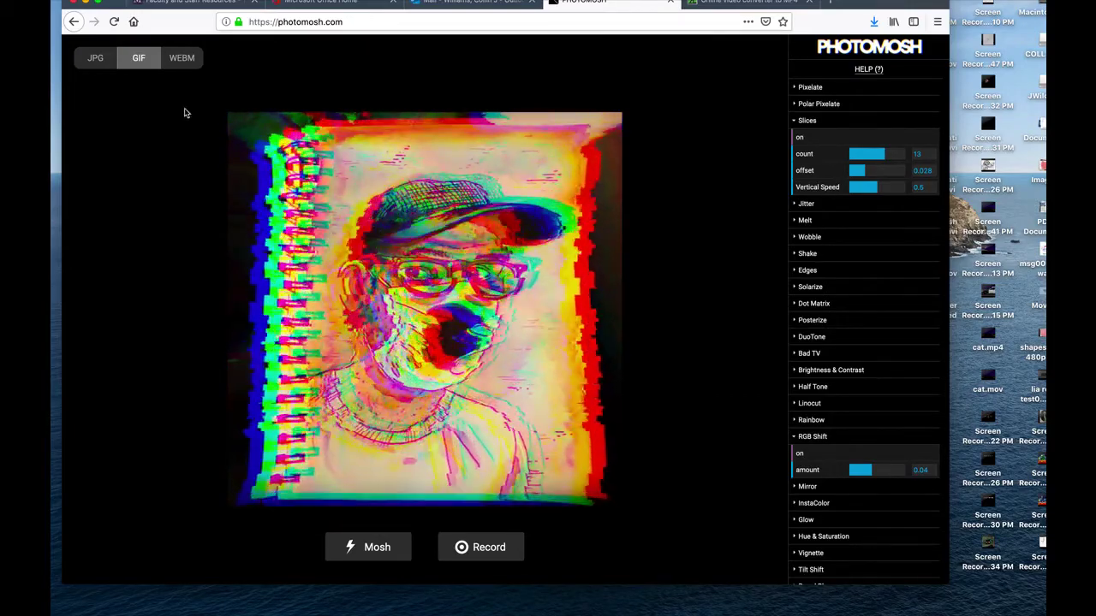
left_click(183, 58)
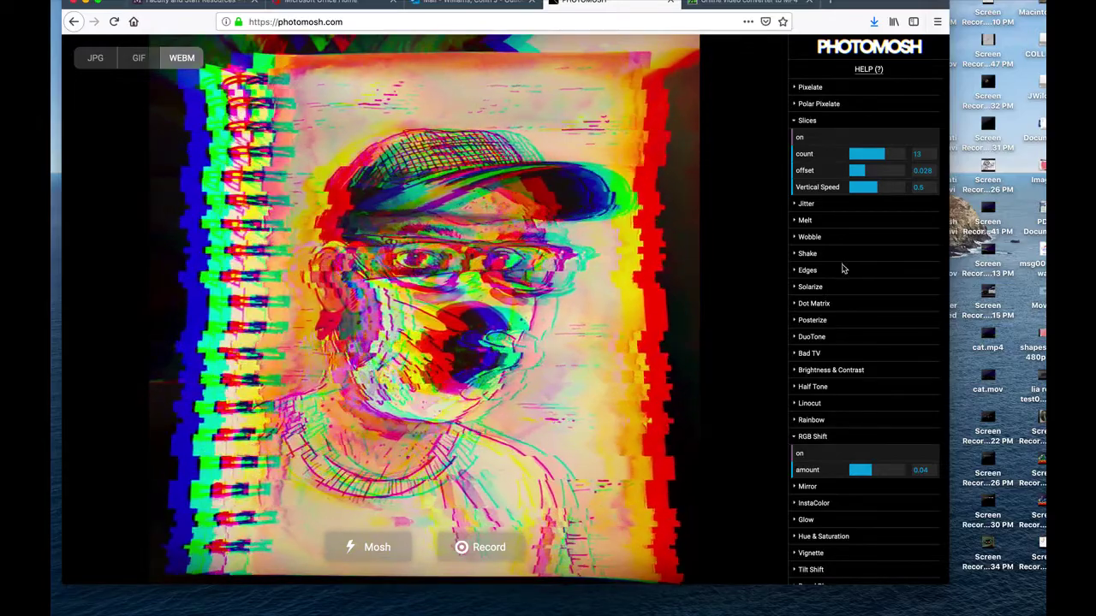
Turn off and collapse Slices and RGB Shift, and apply the Melt effect.
left_click(800, 137)
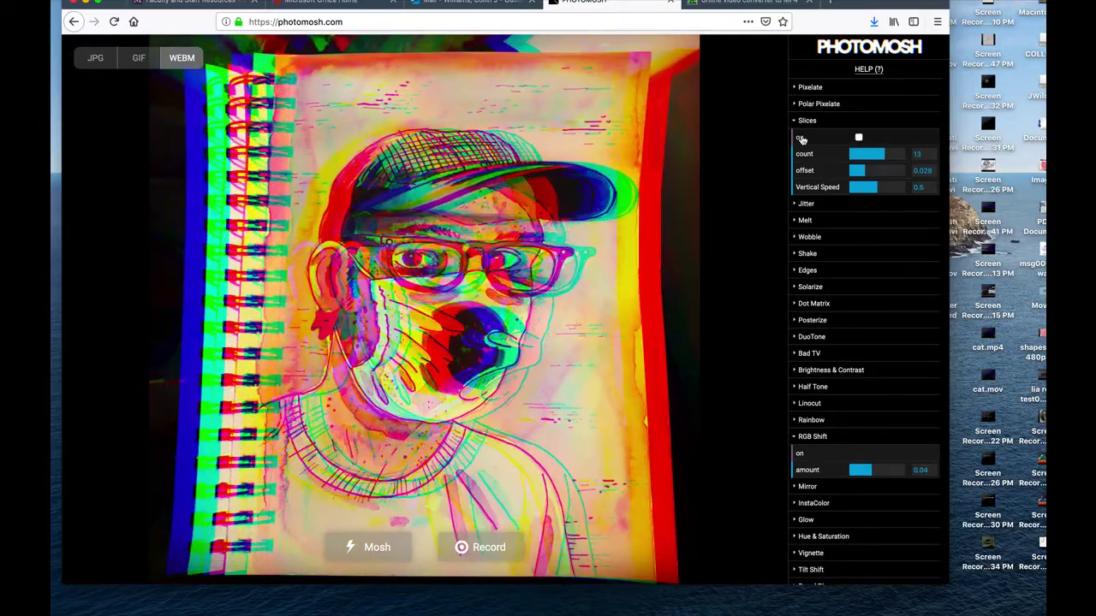
left_click(822, 454)
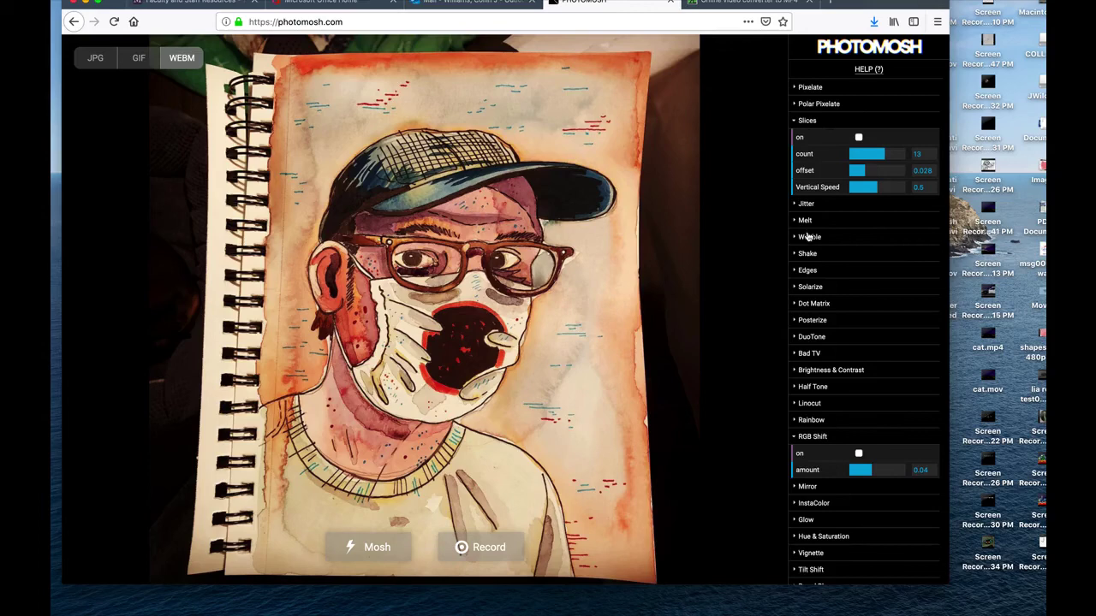
left_click(796, 122)
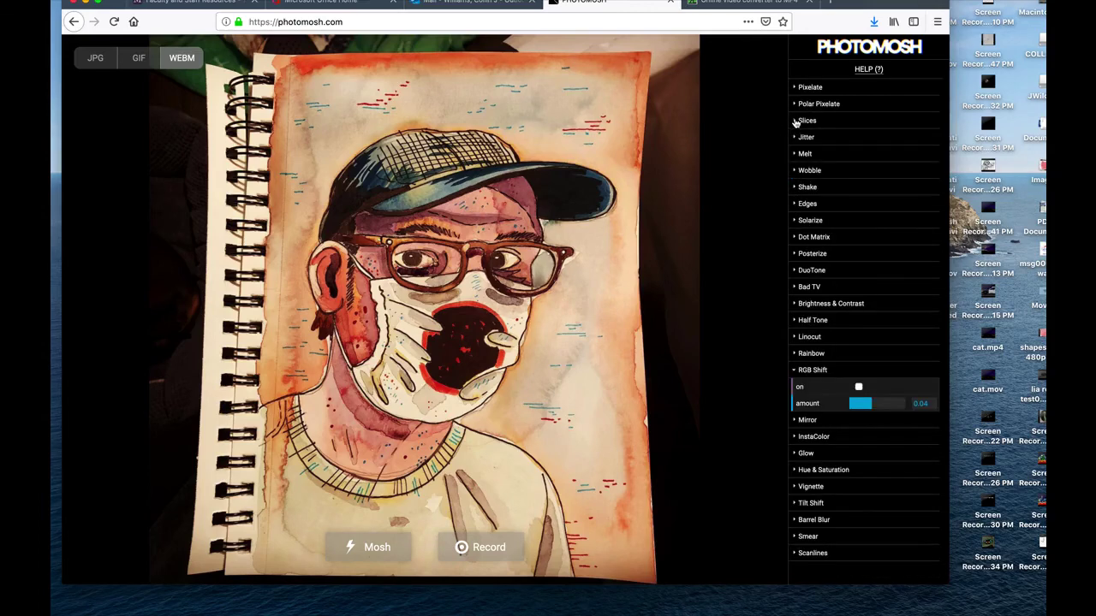
left_click(796, 370)
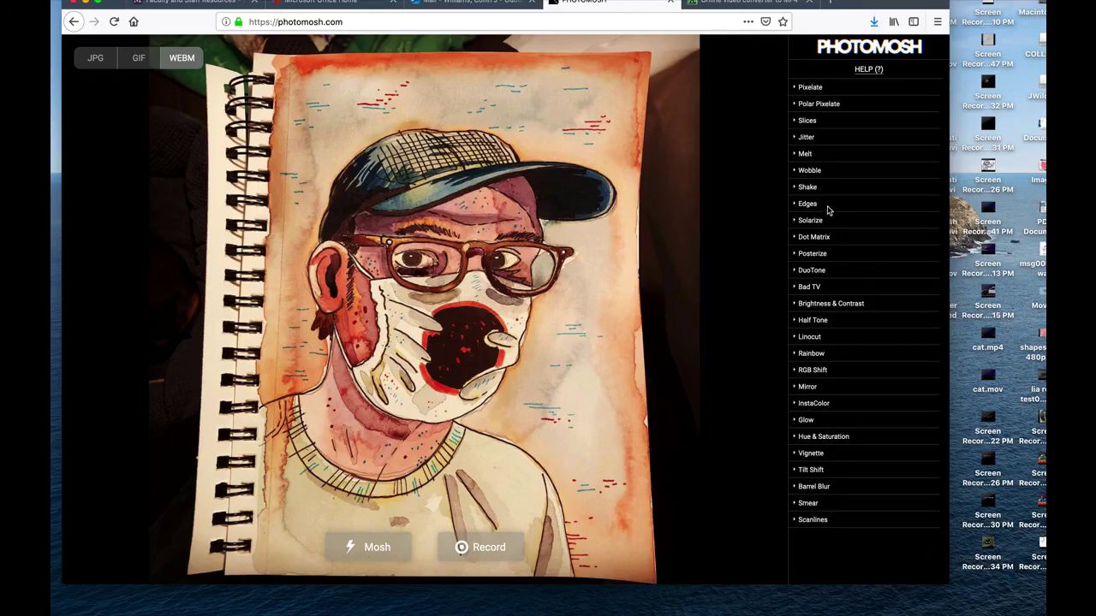
left_click(795, 154)
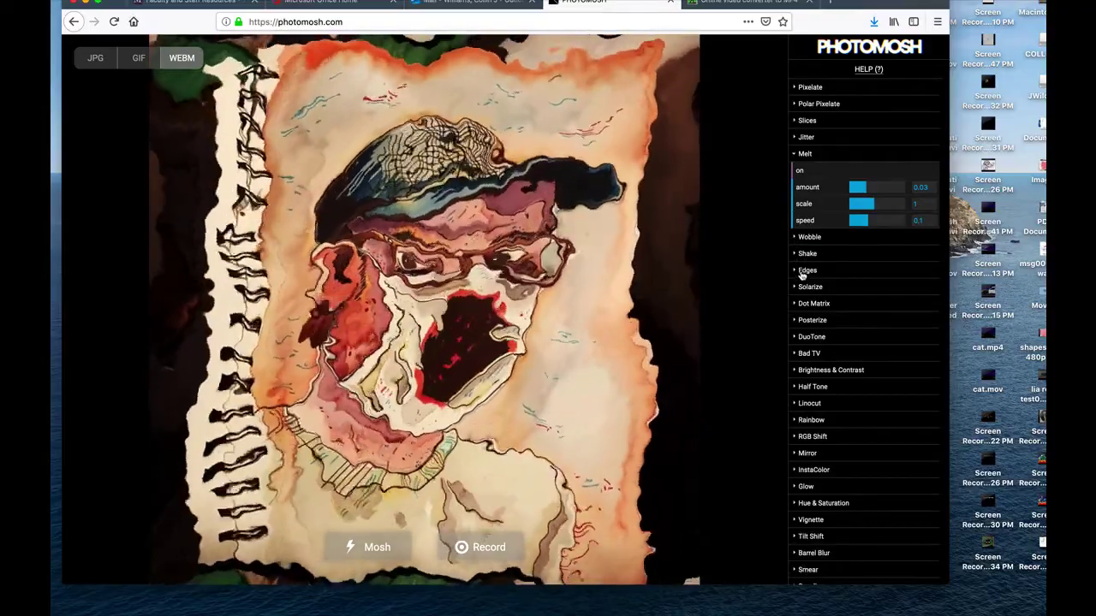
Enable Edges with amount 0.18 for fine white outlines.
left_click(804, 270)
left_click(859, 288)
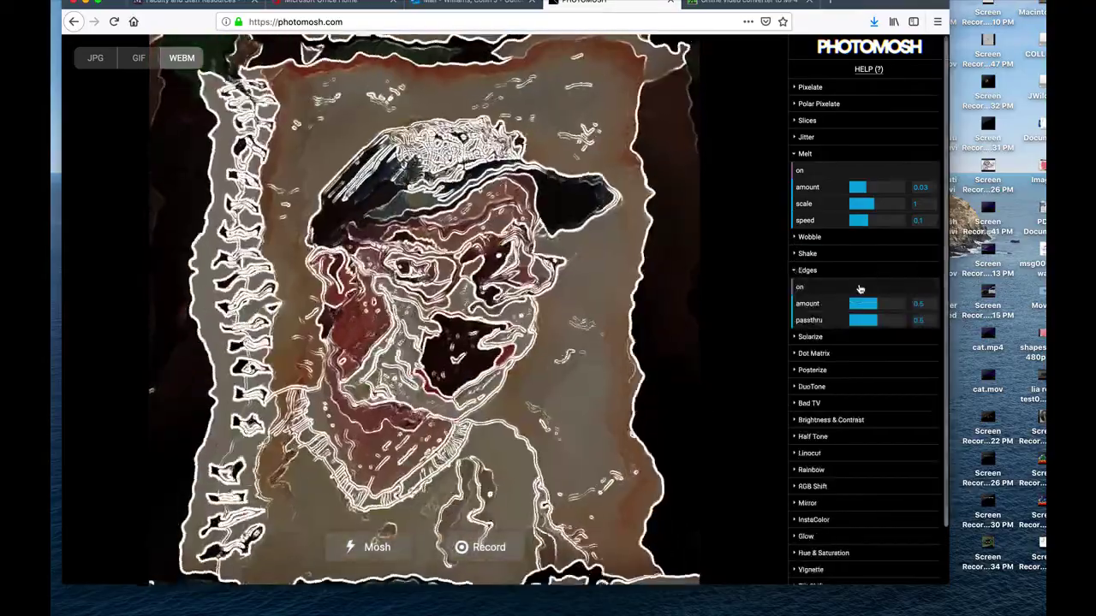
left_click(874, 305)
left_click_drag(875, 305, 889, 322)
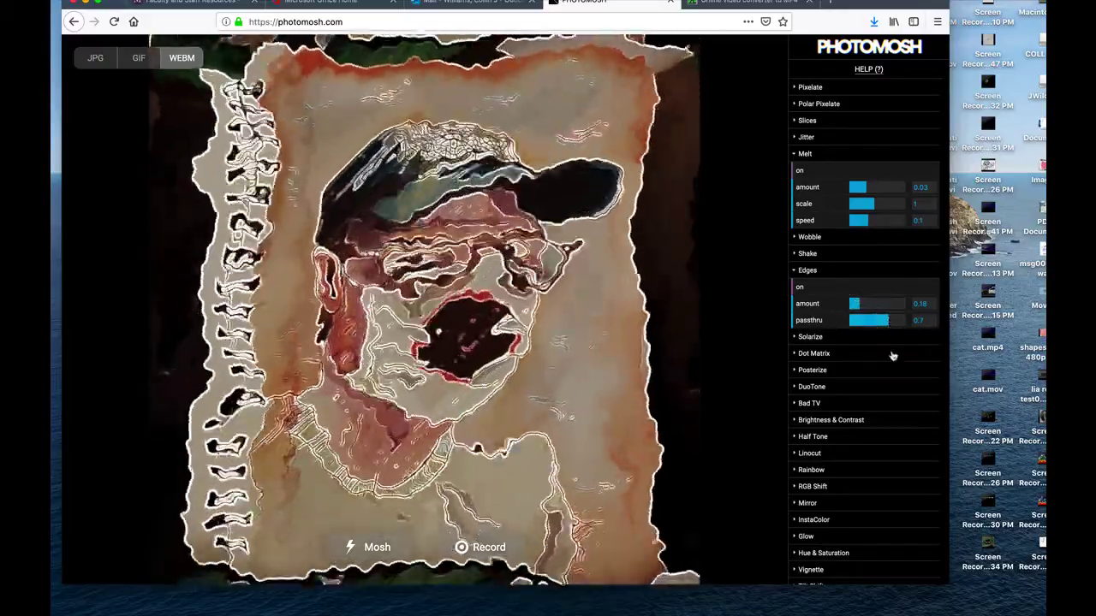
Enable Bad TV with Fine Distort 4 and Roll Speed 0.
left_click(795, 404)
left_click(859, 421)
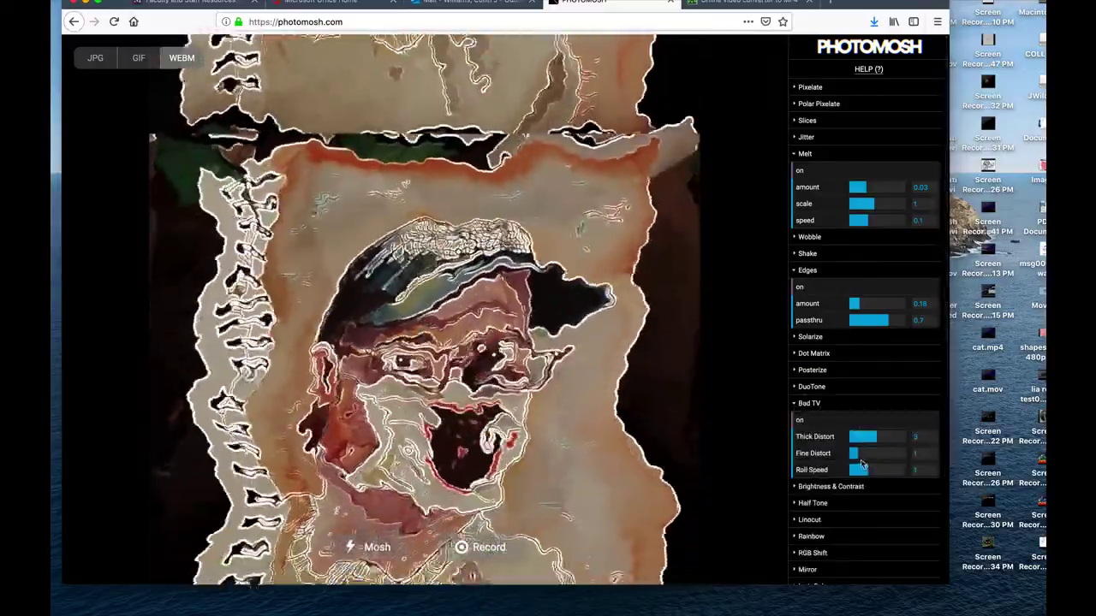
left_click_drag(854, 454, 885, 455)
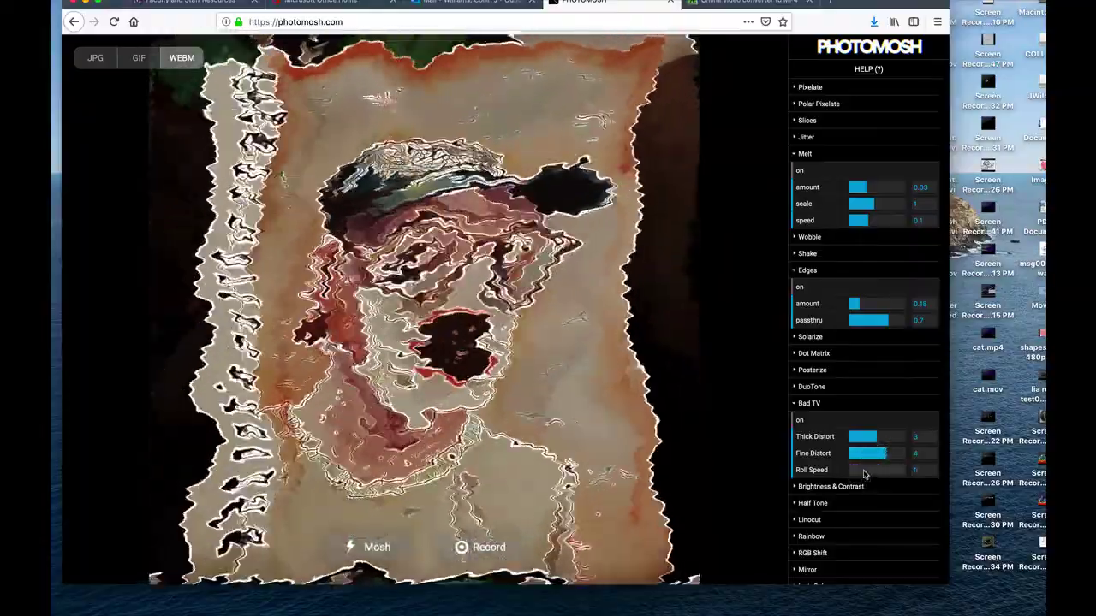
left_click_drag(864, 475, 848, 471)
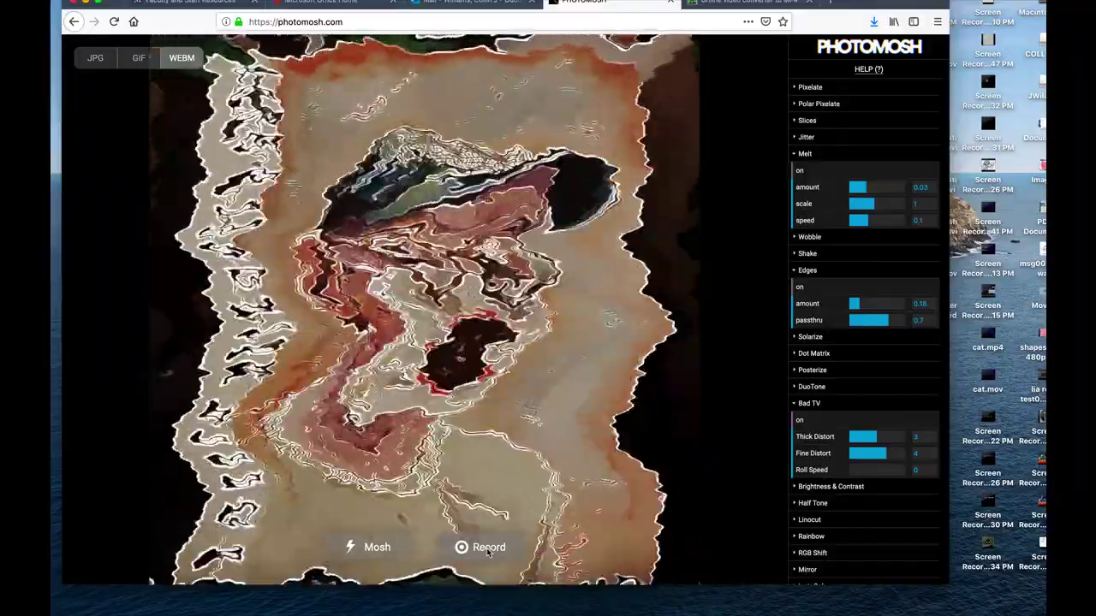
left_click(488, 550)
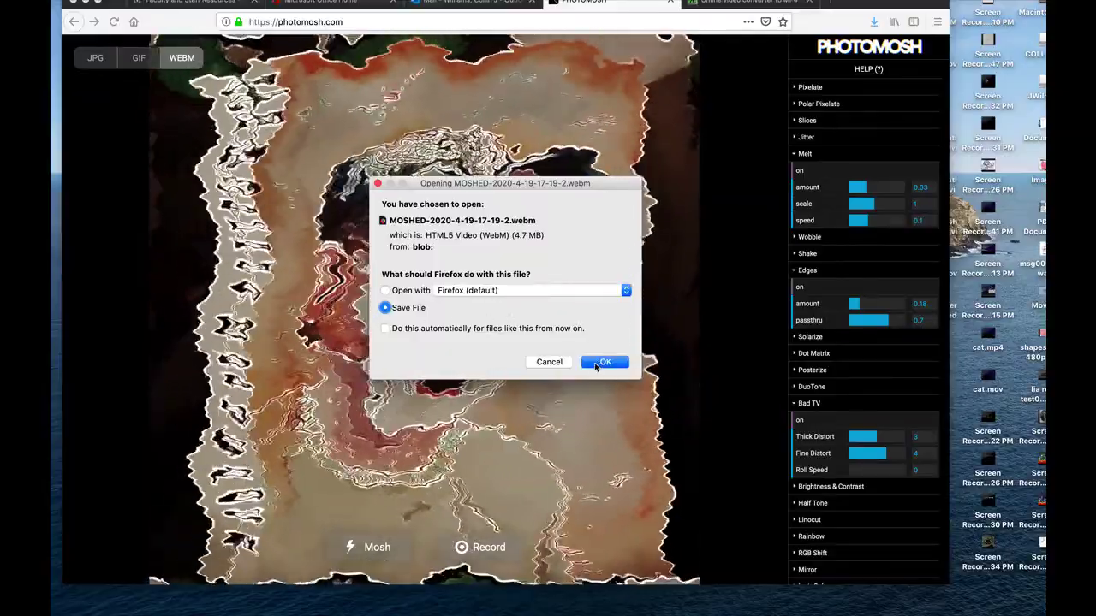
left_click(602, 362)
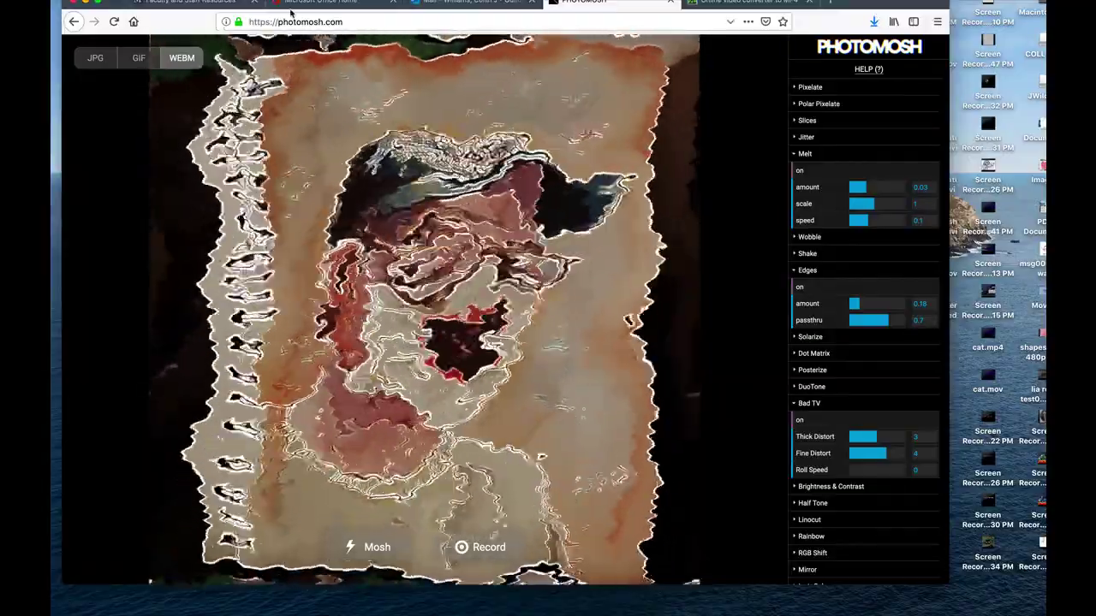
Close the Firefox window and check the Downloads stack in the Dock.
left_click(88, 5)
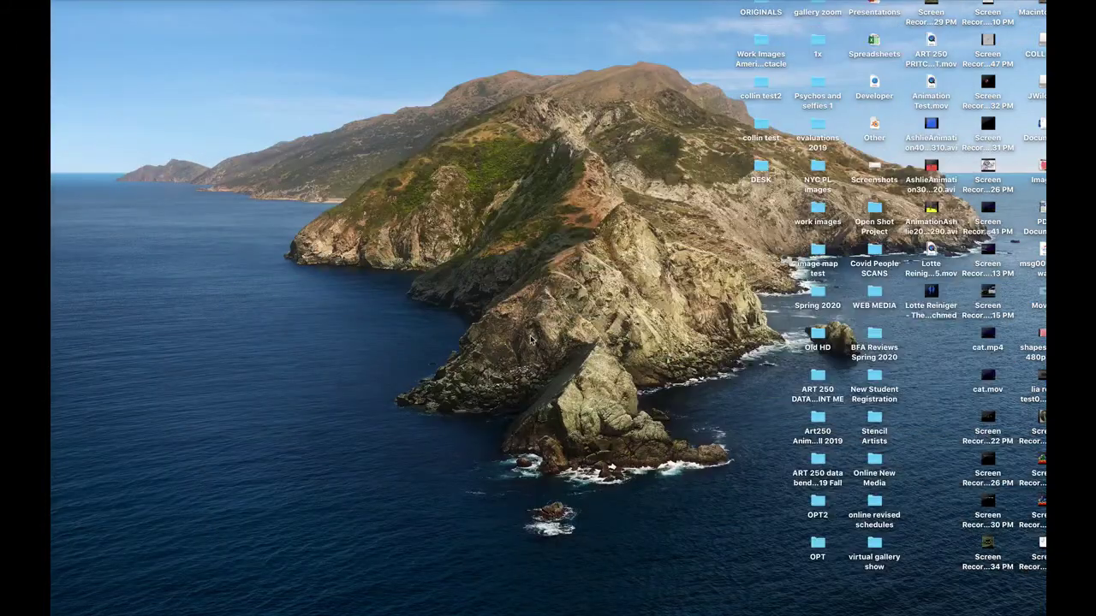
mouse_move(687, 610)
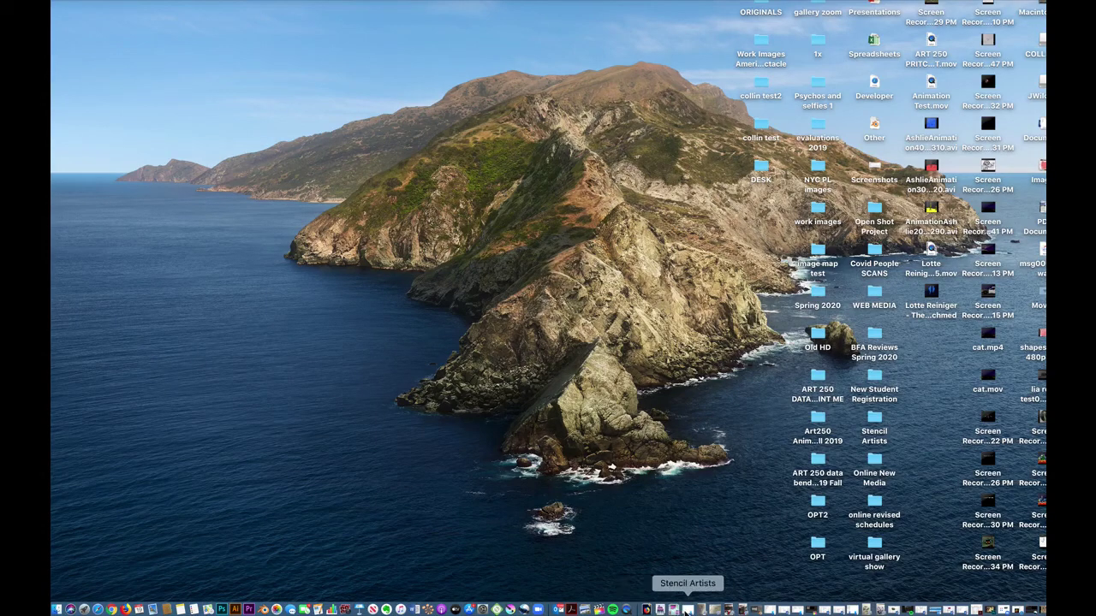
left_click(647, 609)
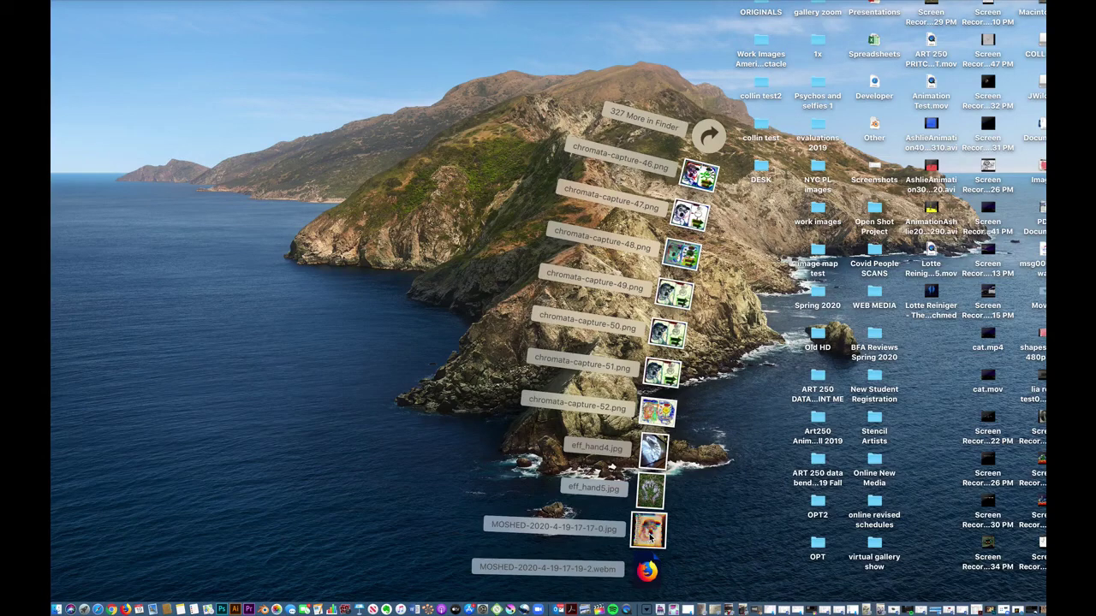
left_click(740, 549)
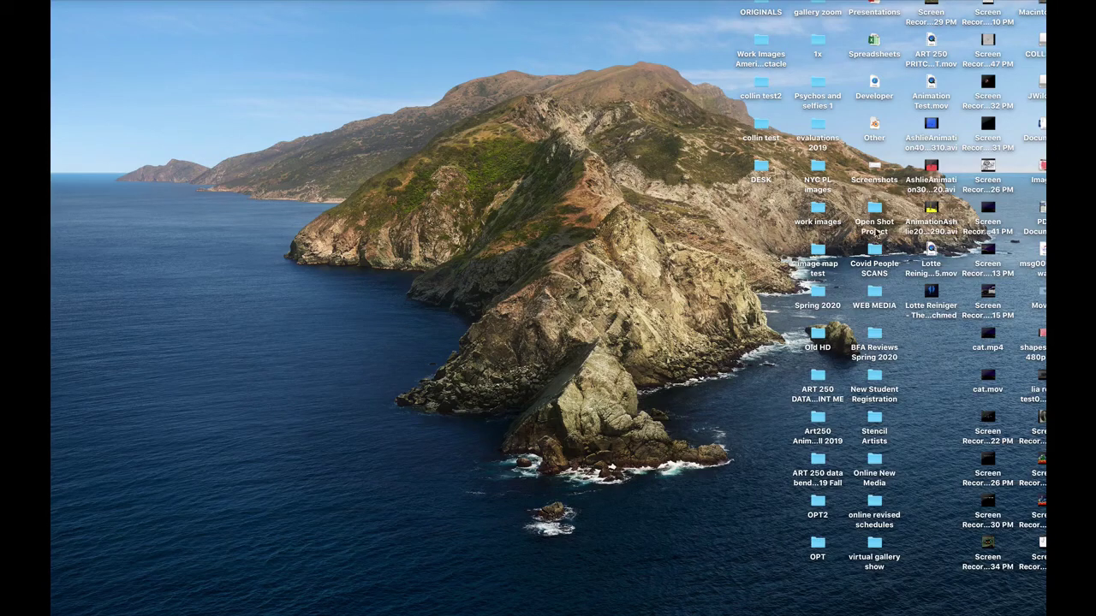
Open the Open Shot Project folder and move its window aside.
left_click(877, 208)
double_click(878, 208)
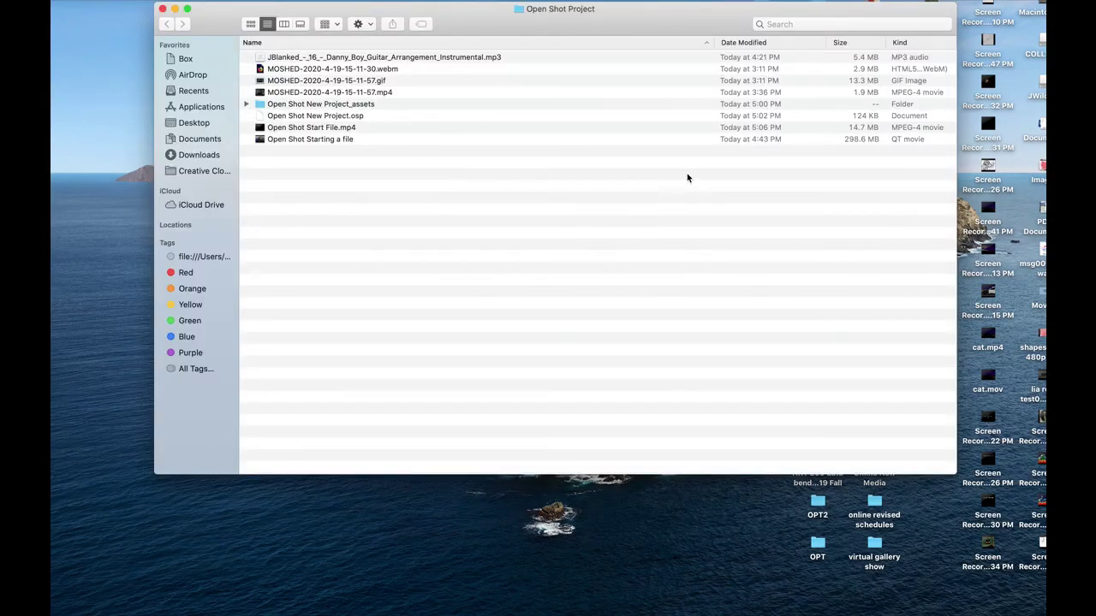
left_click_drag(629, 17, 487, 67)
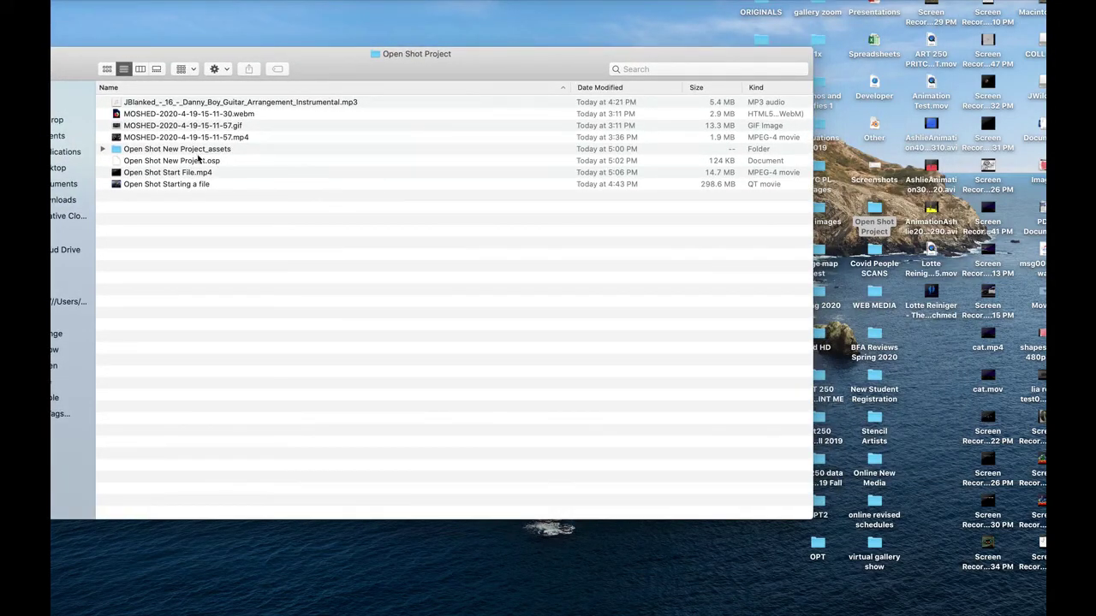
left_click(108, 151)
left_click(104, 150)
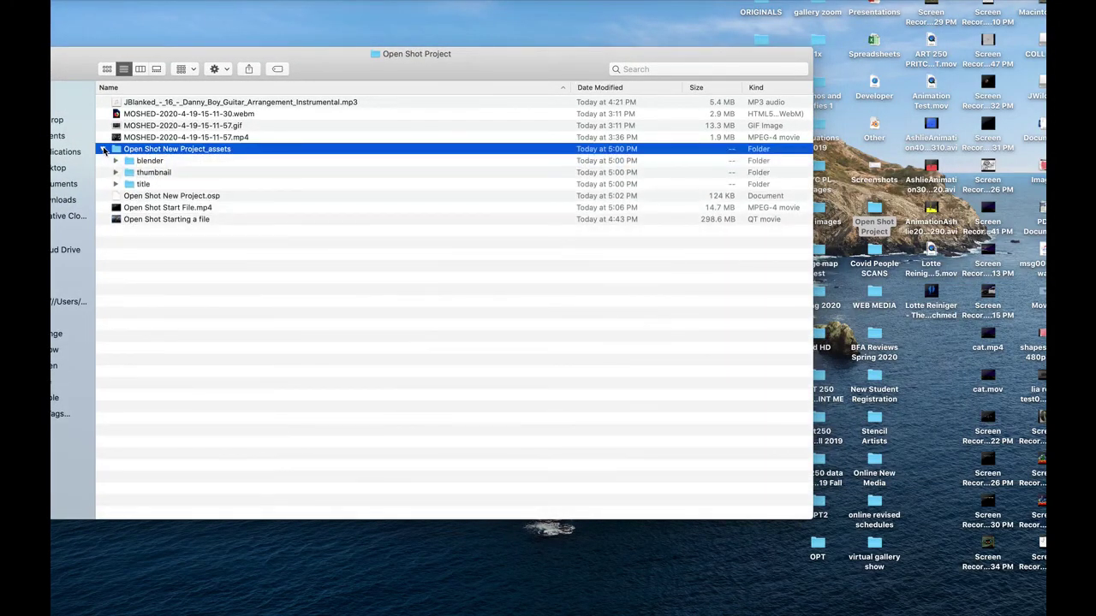
left_click(103, 150)
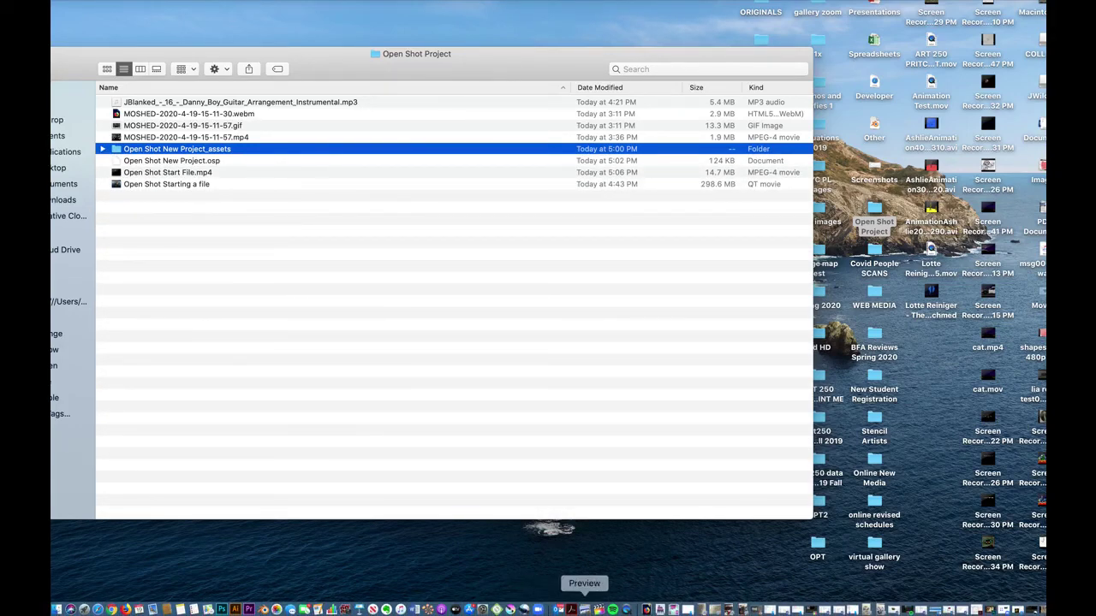
Move the MOSHED JPG and WebM from Downloads into Open Shot Project.
left_click(647, 609)
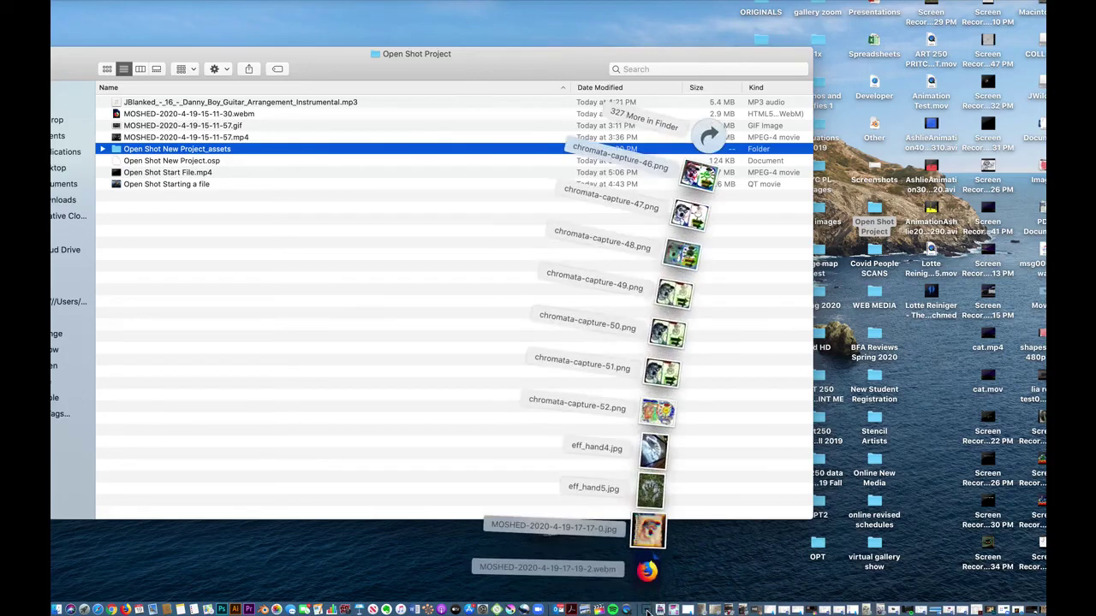
left_click_drag(656, 537, 200, 283)
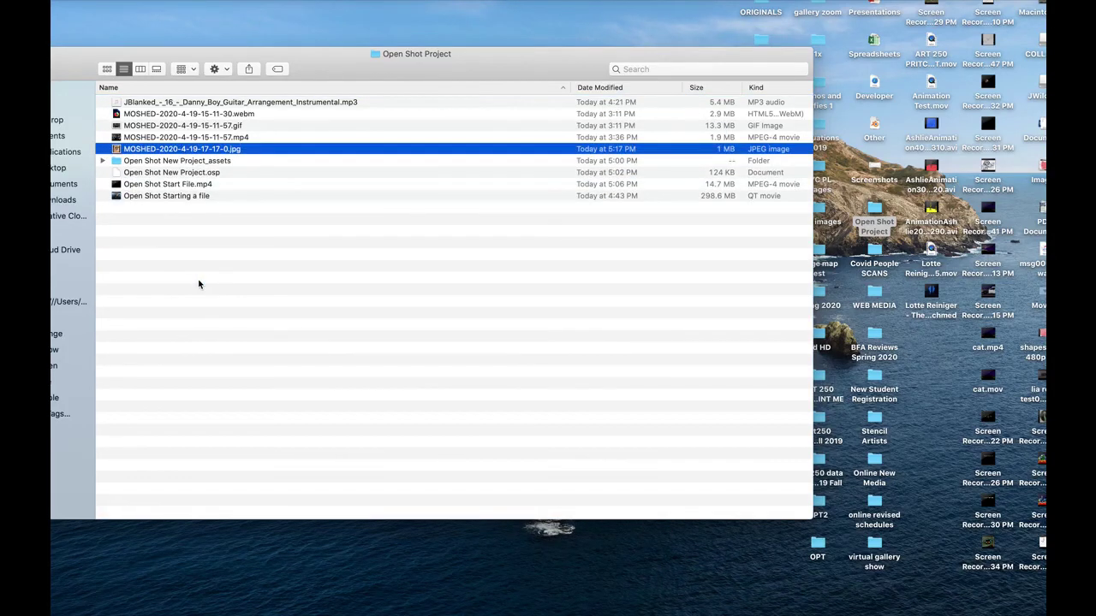
mouse_move(626, 609)
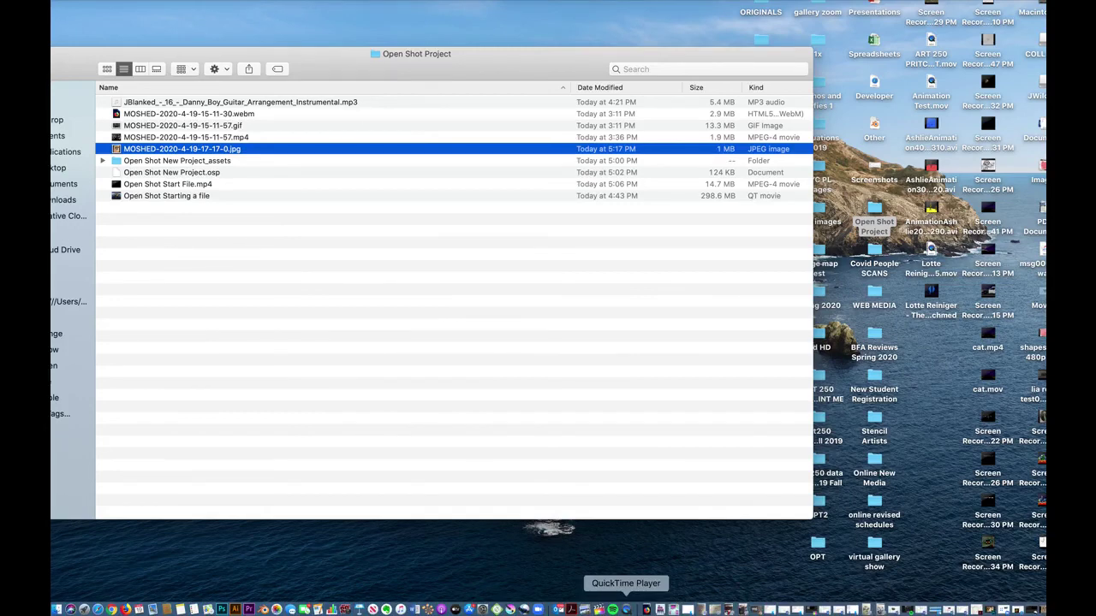
left_click(646, 609)
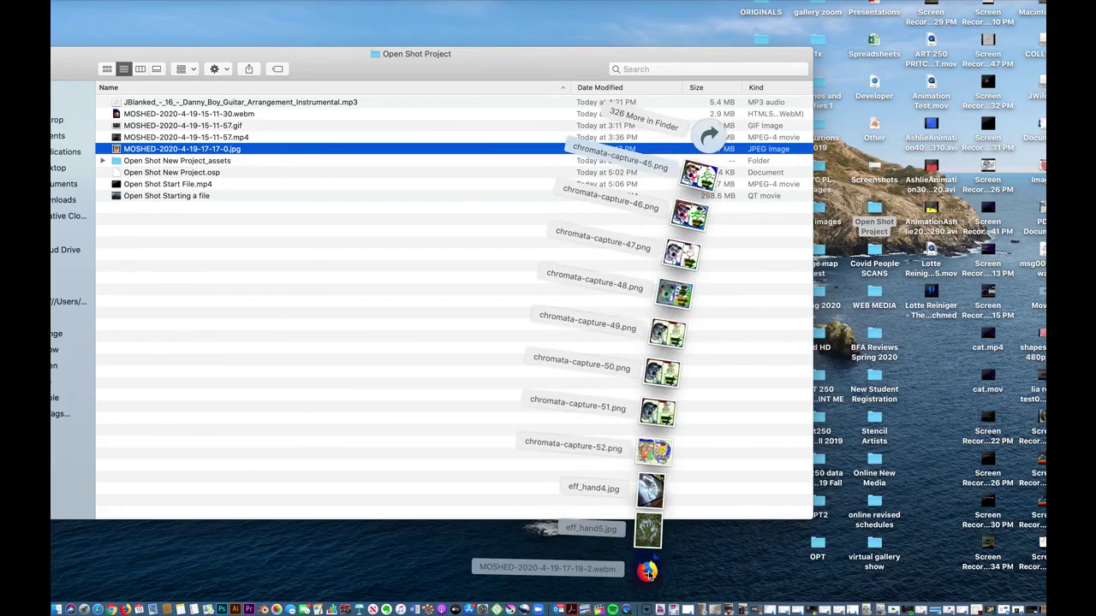
left_click_drag(648, 573, 175, 256)
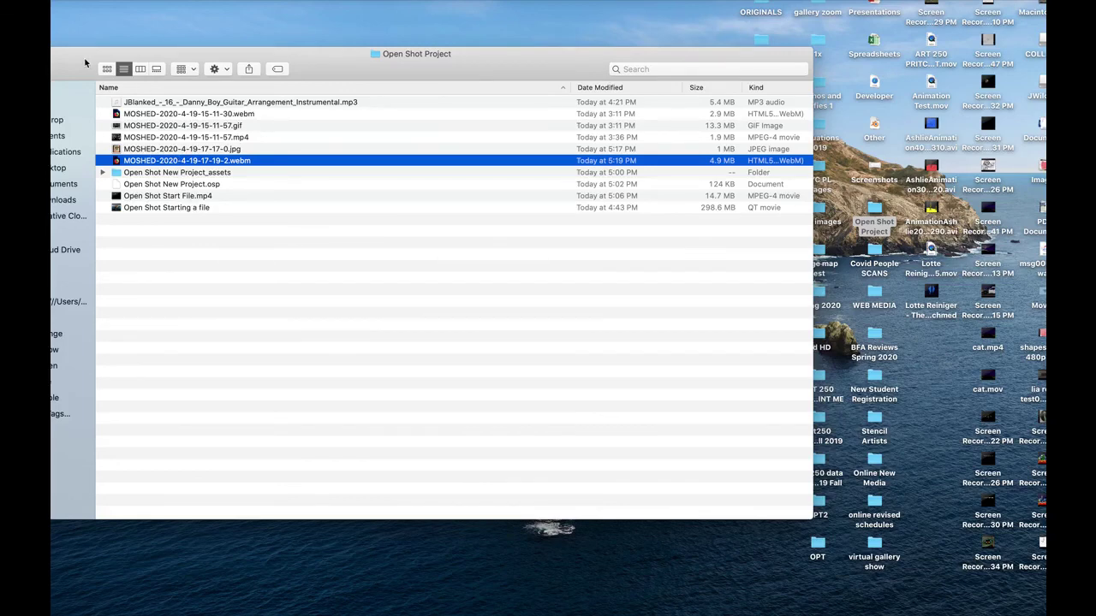
left_click_drag(79, 62, 205, 43)
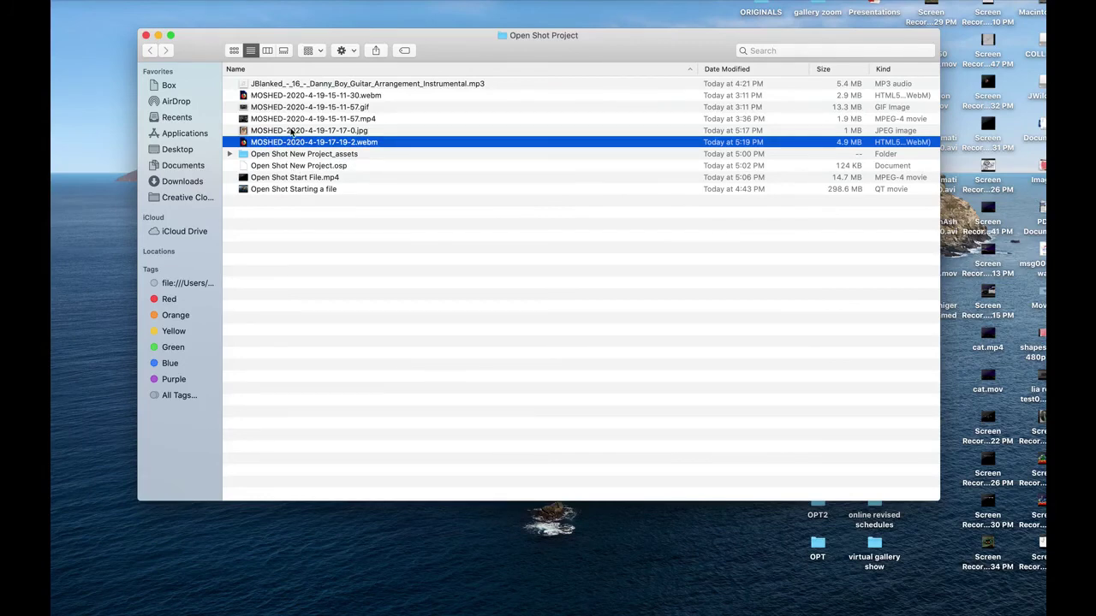
Minimize the project folder window and reload photomosh.com in Firefox to its start screen.
left_click(158, 36)
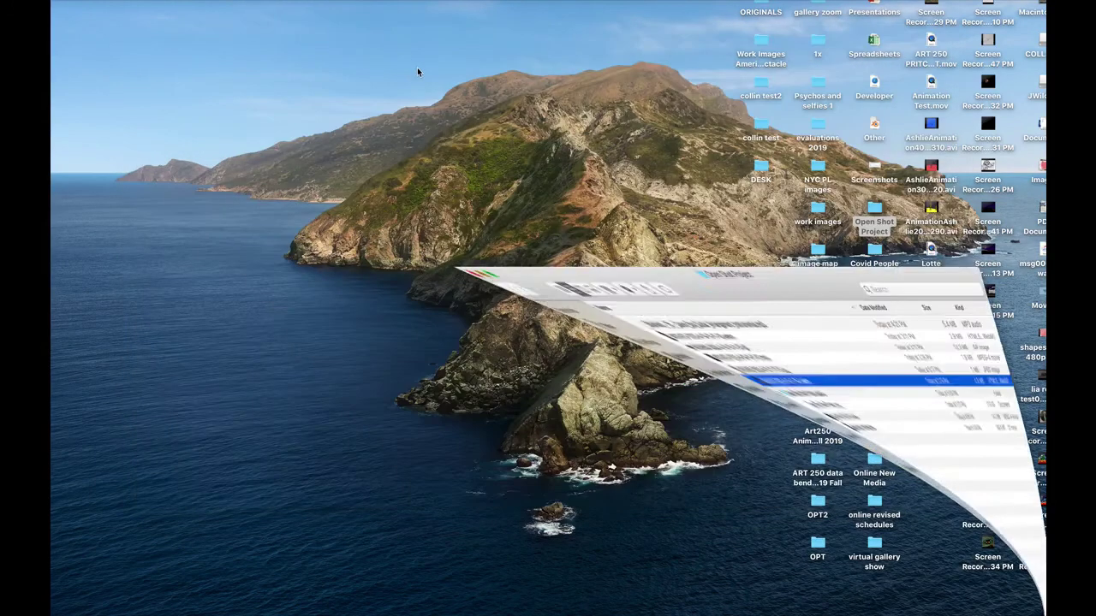
mouse_move(666, 609)
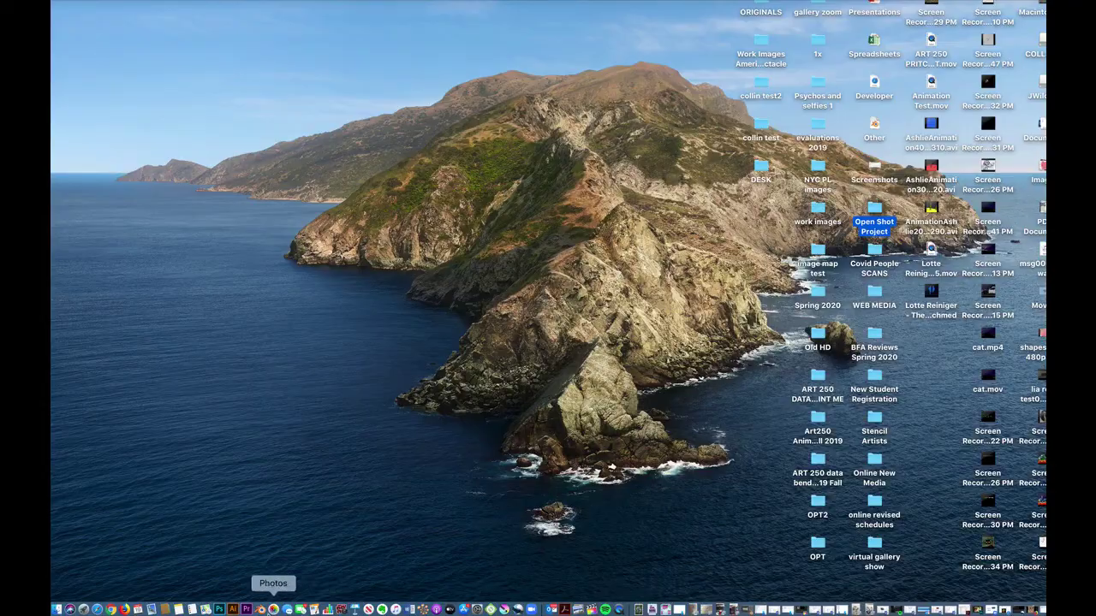
left_click(125, 609)
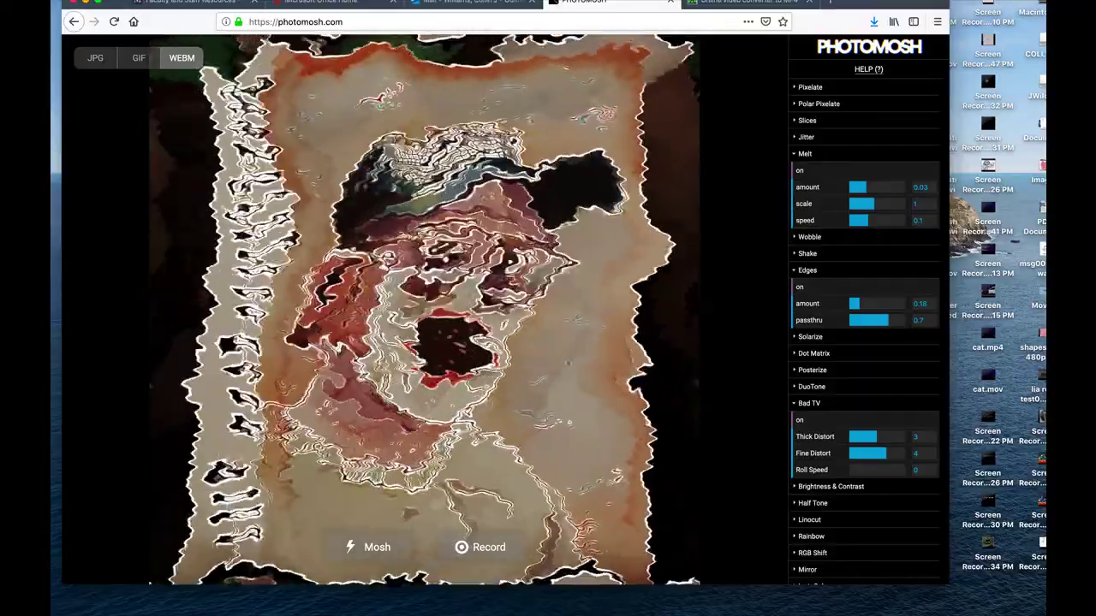
left_click(368, 24)
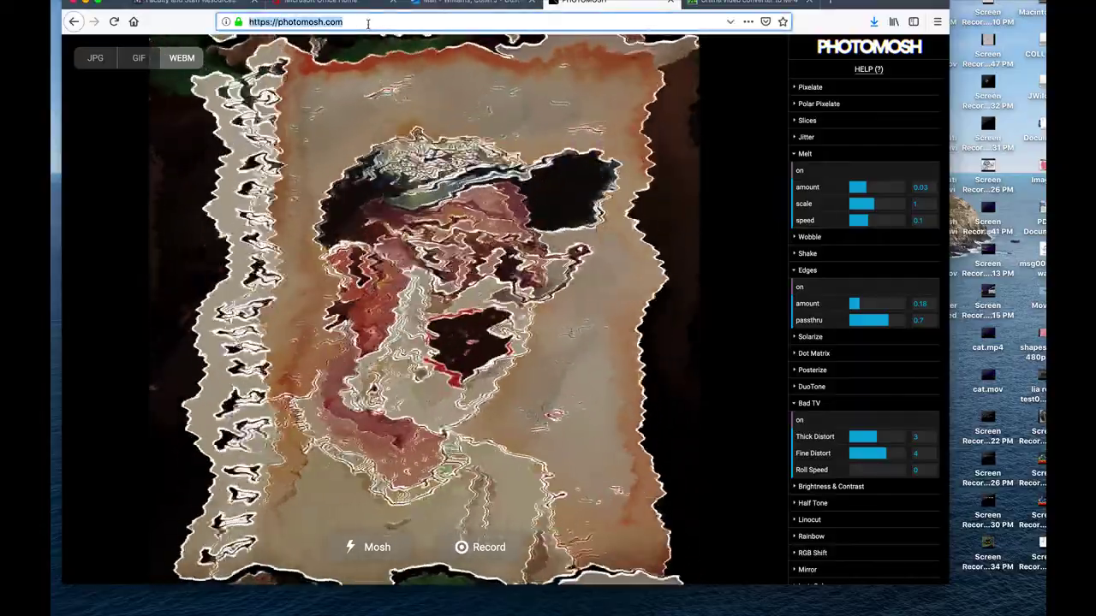
key("Return")
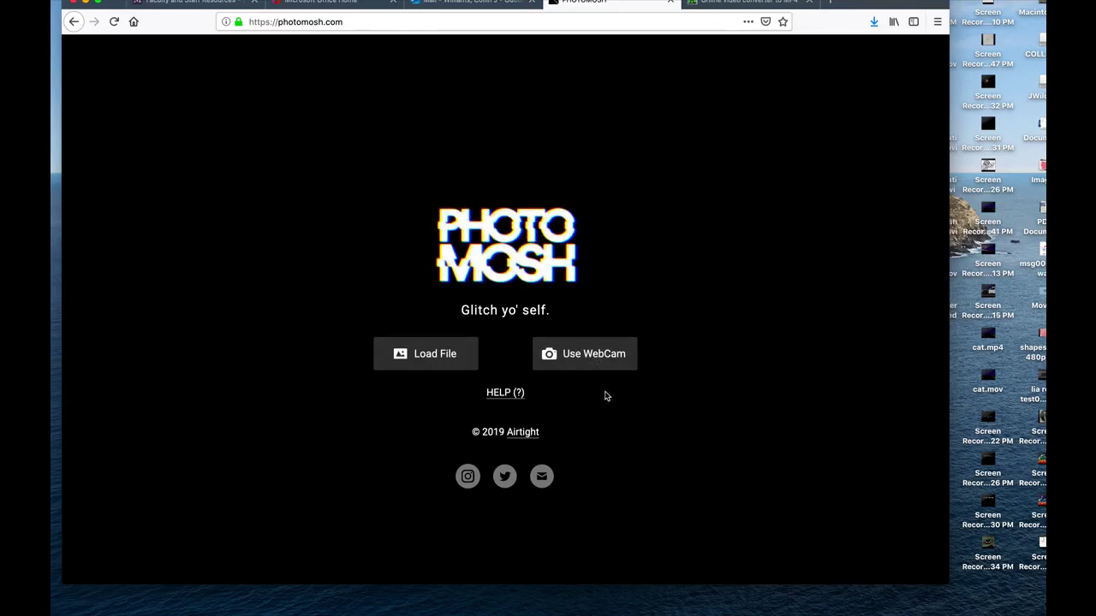
Choose Use WebCam and allow Firefox camera access so the live feed loads.
left_click(590, 360)
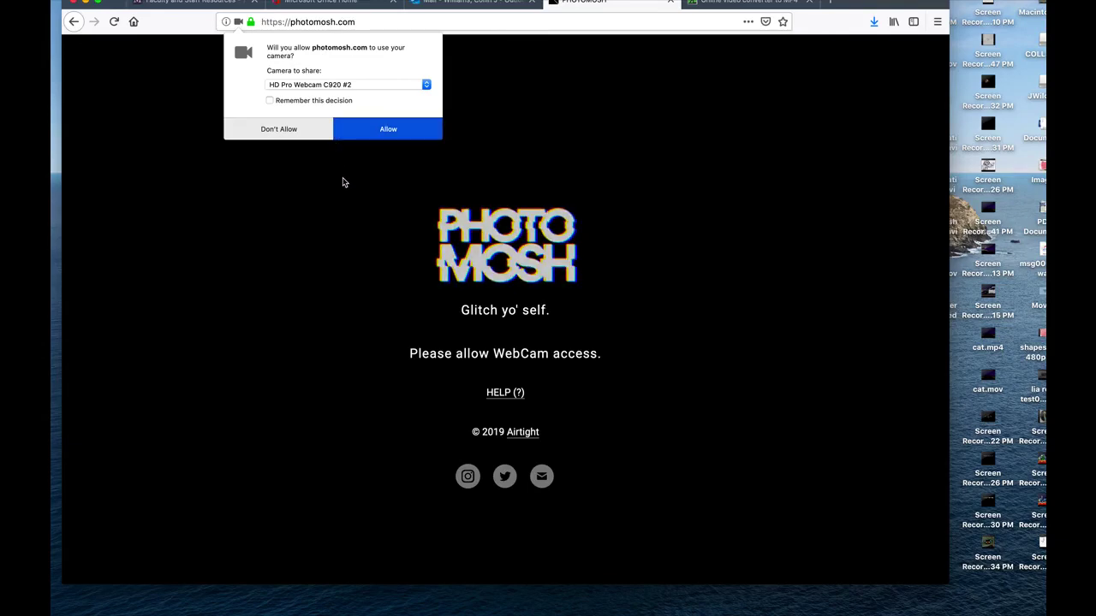
left_click(387, 130)
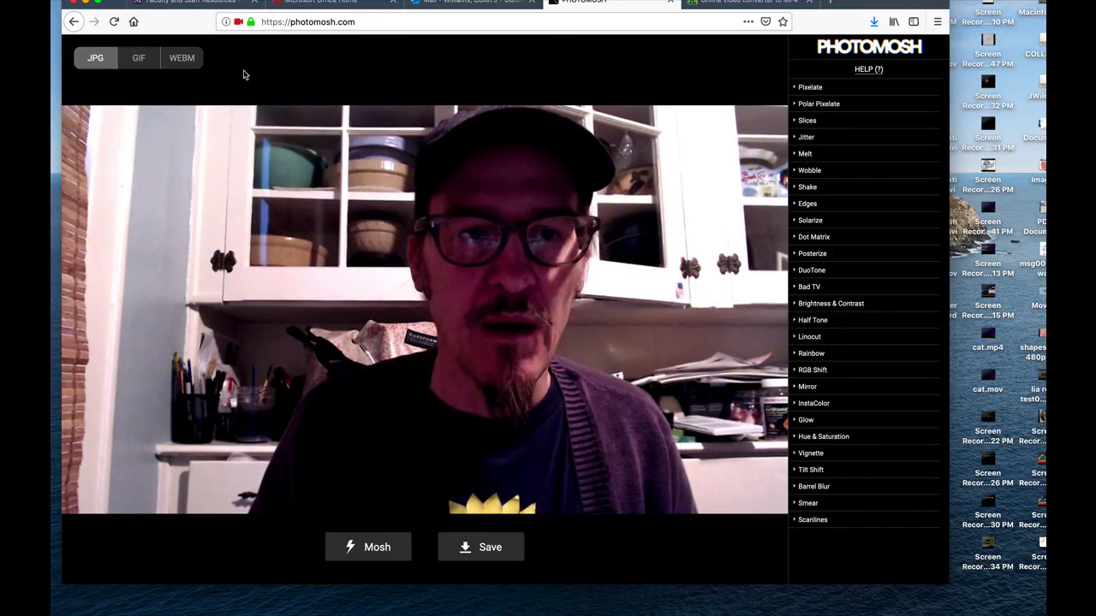
Switch output to WEBM and enable Linocut with scale 1.37.
left_click(181, 58)
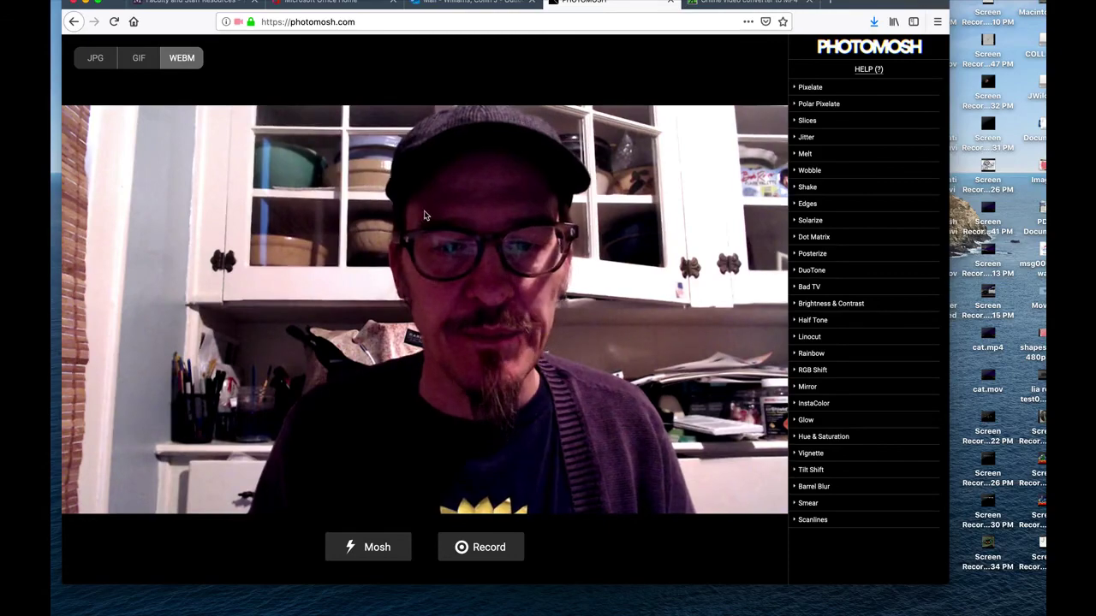
left_click(796, 337)
left_click(858, 353)
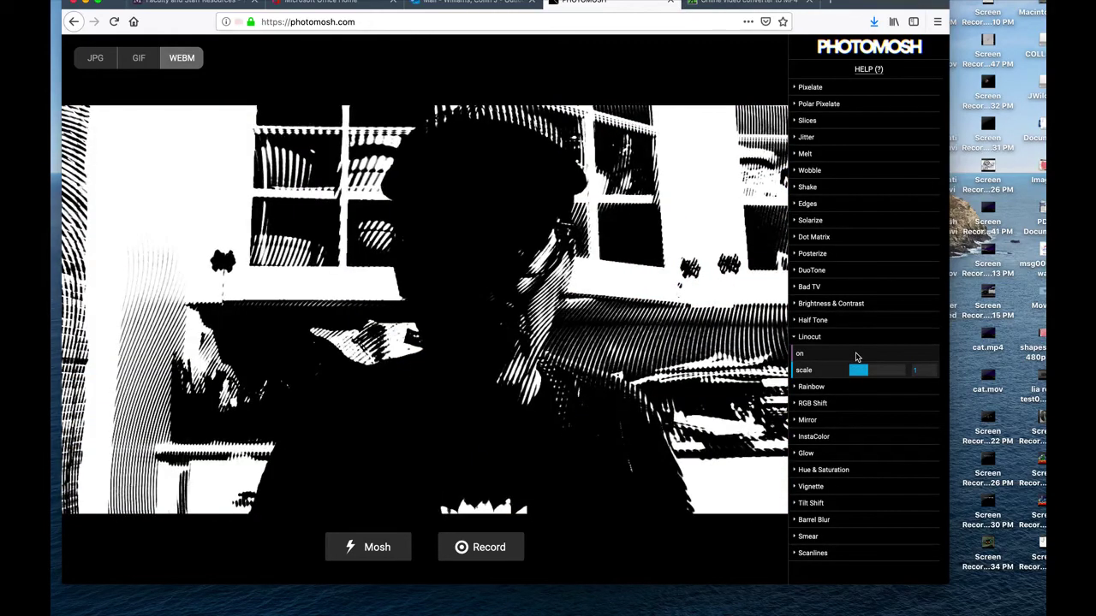
mouse_move(866, 369)
left_mouse_down()
mouse_move(844, 368)
mouse_move(881, 370)
left_mouse_up()
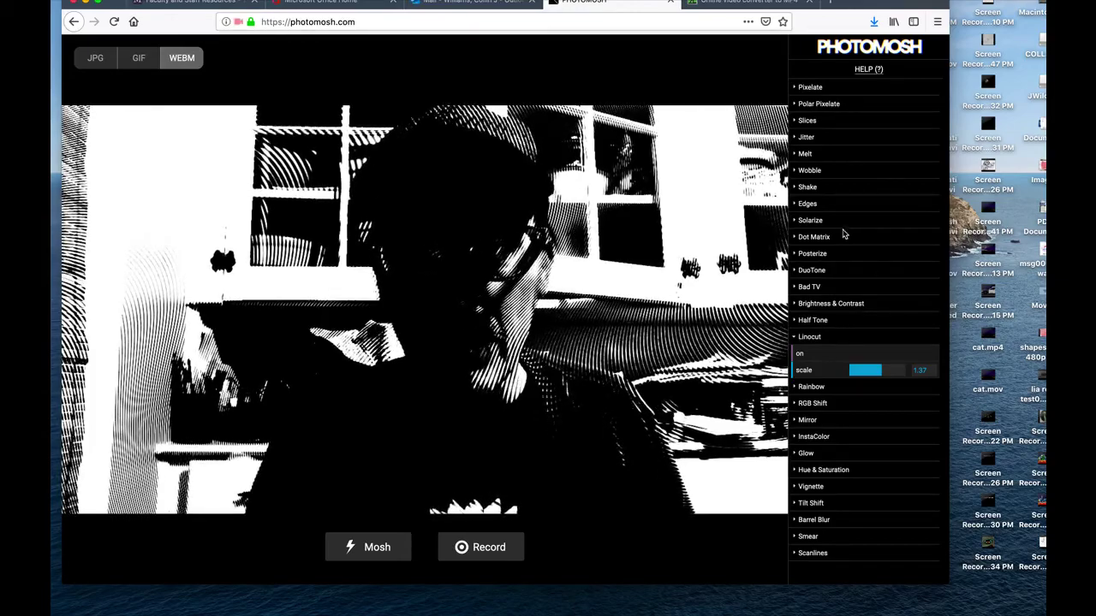
Lower the Shake effect amount to 0.04.
left_click(805, 186)
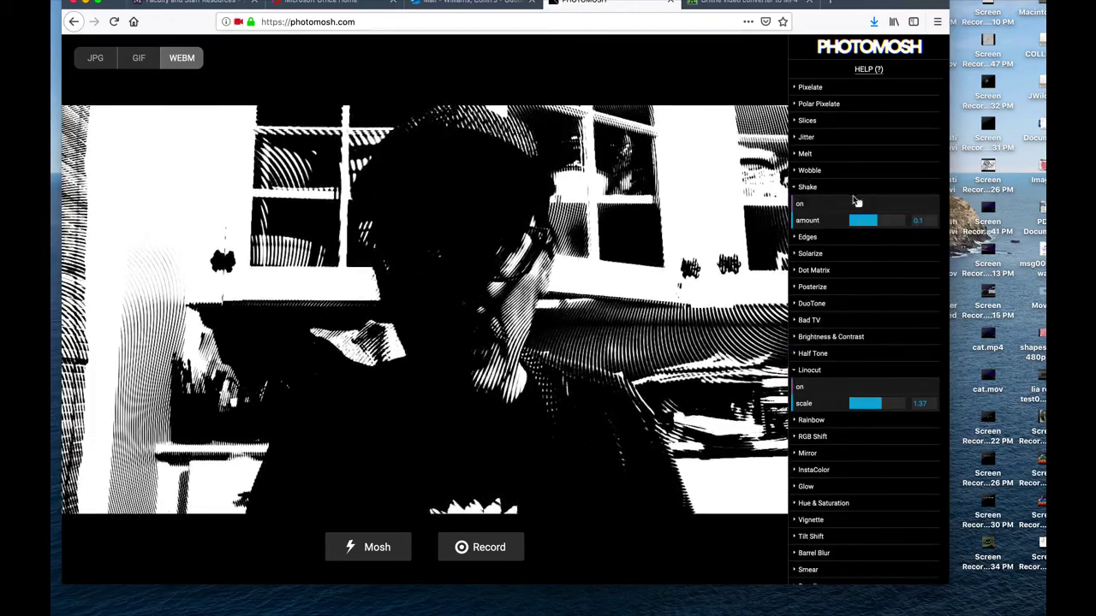
left_click(869, 221)
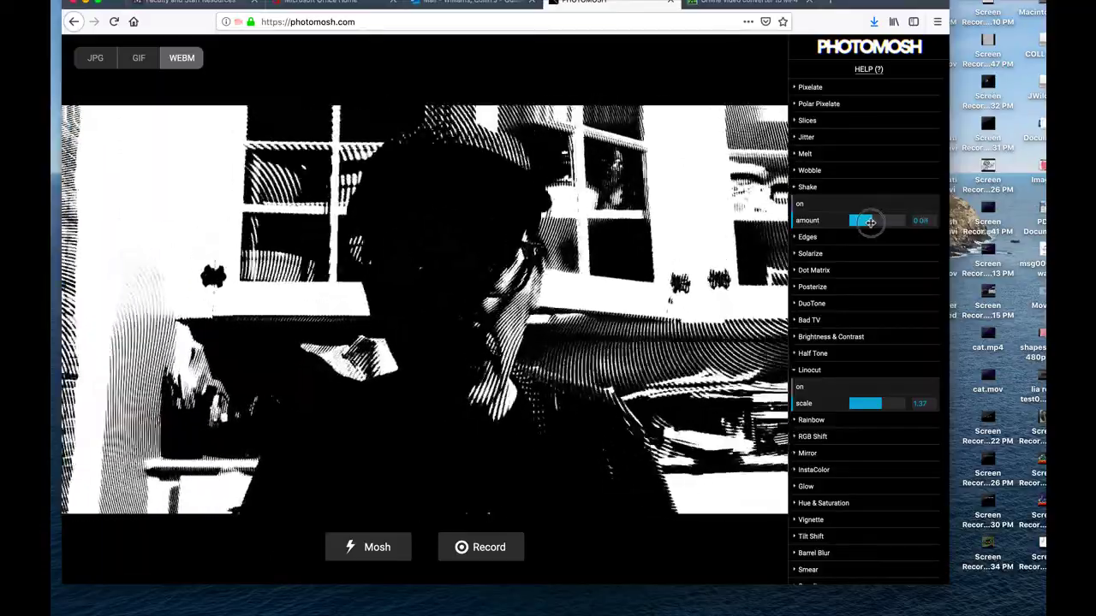
left_click_drag(869, 222, 861, 222)
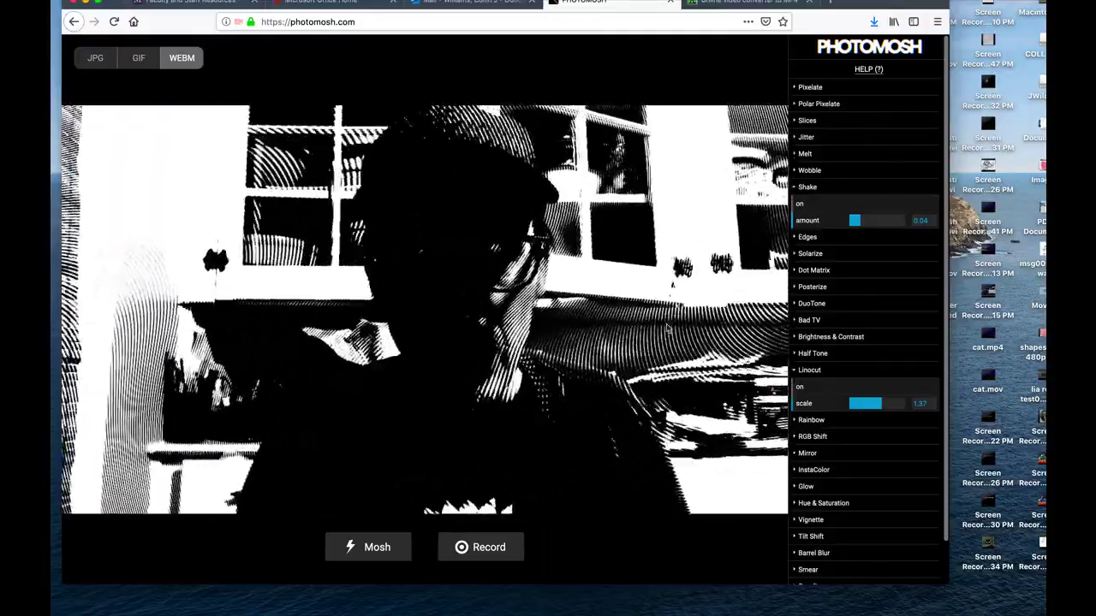
left_click(481, 547)
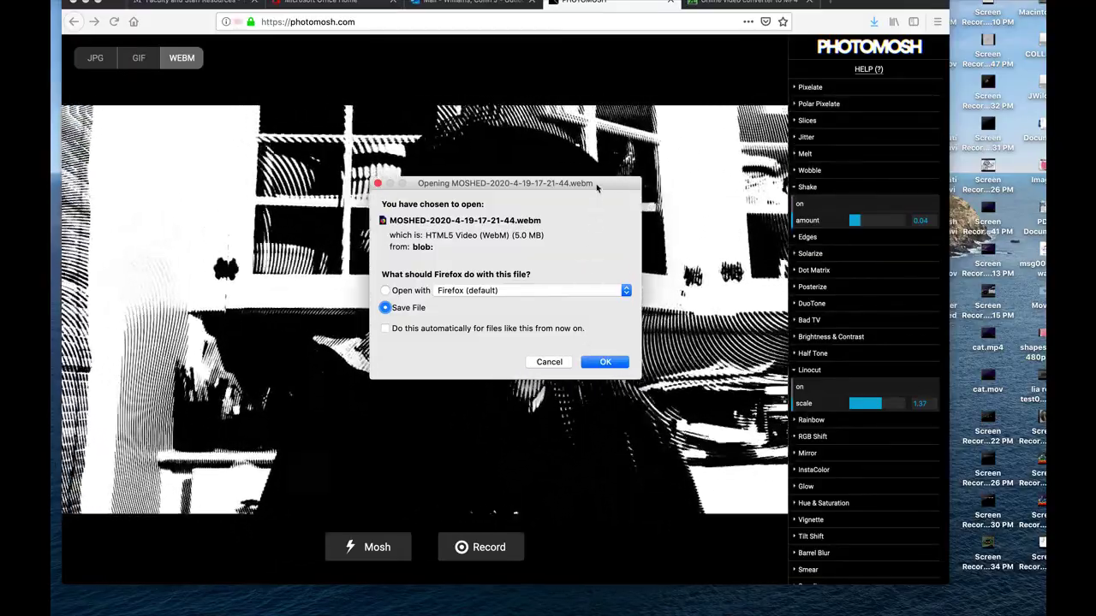
left_click_drag(596, 187, 582, 137)
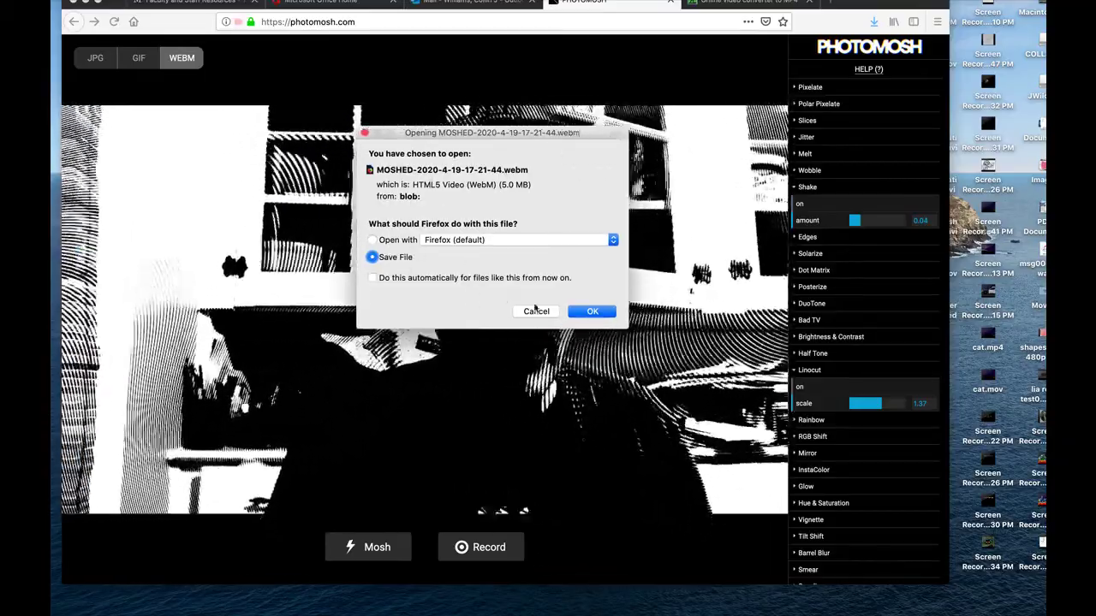
left_click(592, 313)
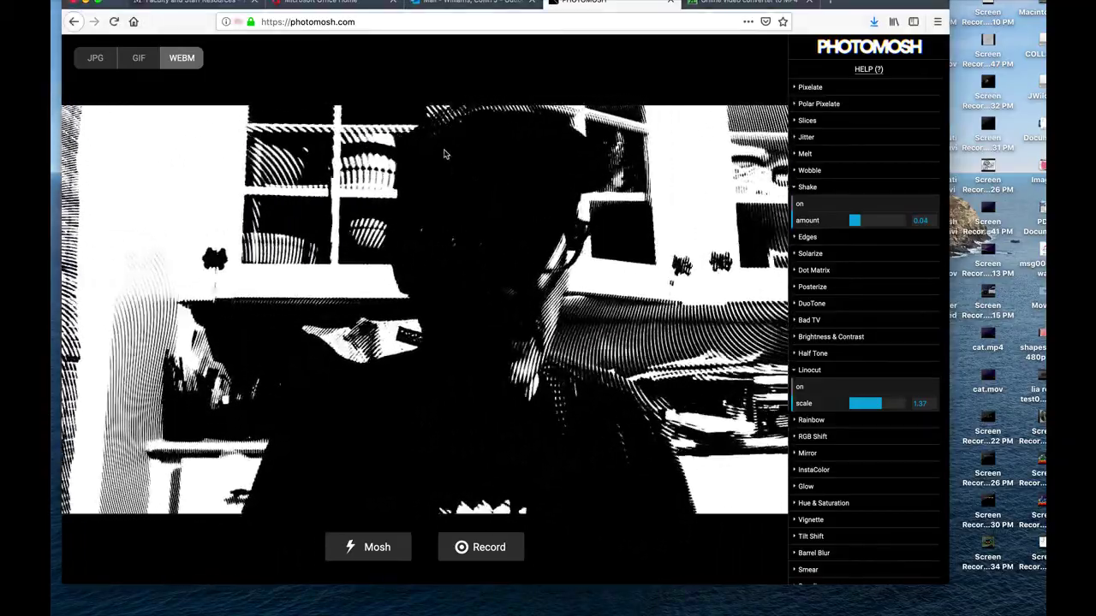
left_click(86, 3)
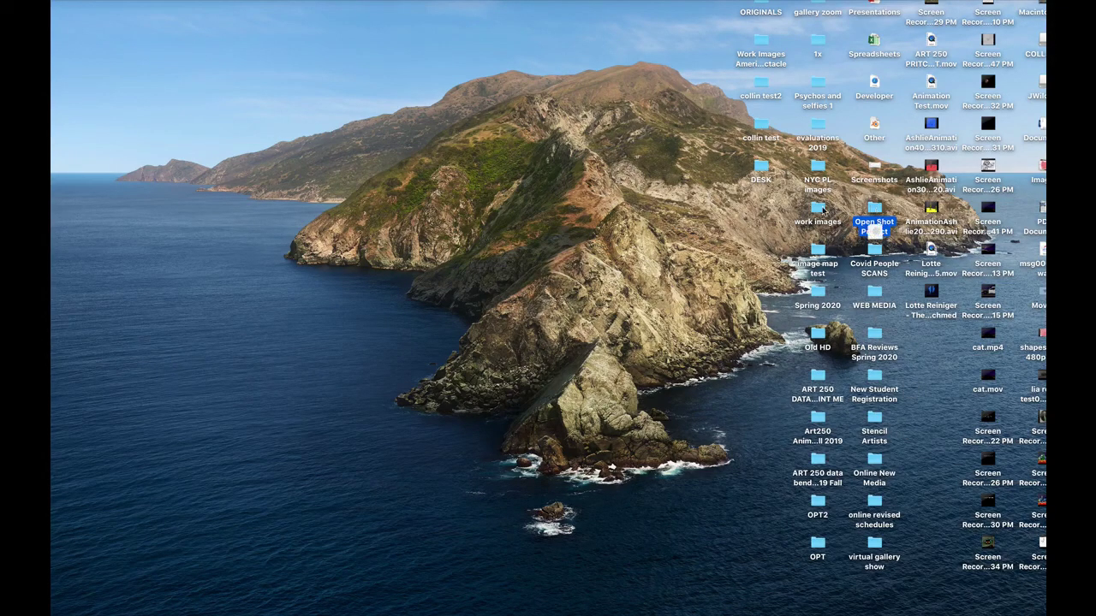
double_click(873, 225)
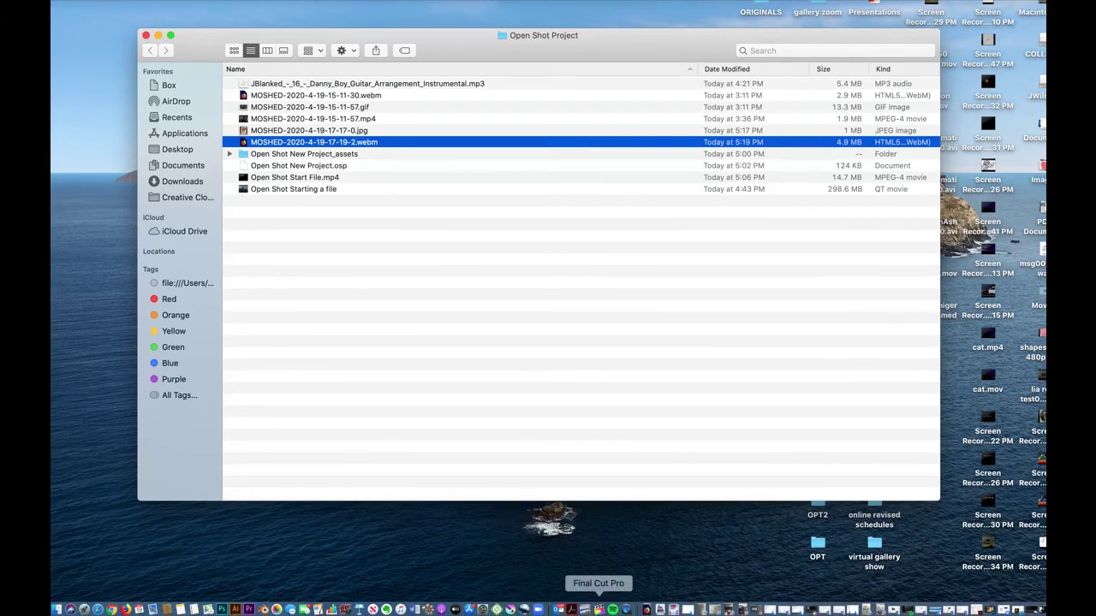
left_click(647, 610)
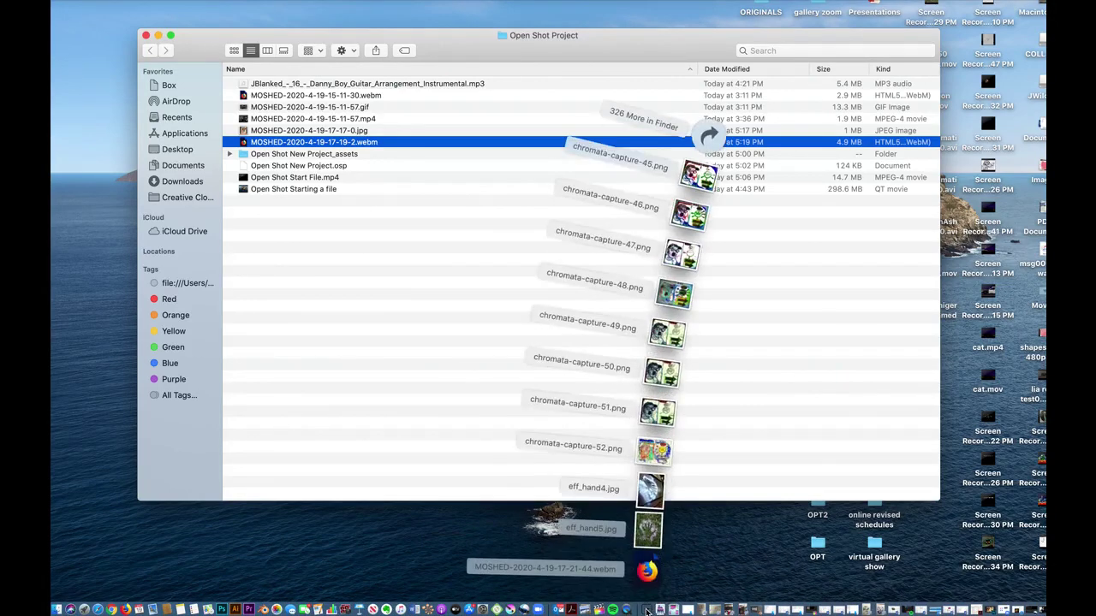
left_click_drag(647, 575, 324, 264)
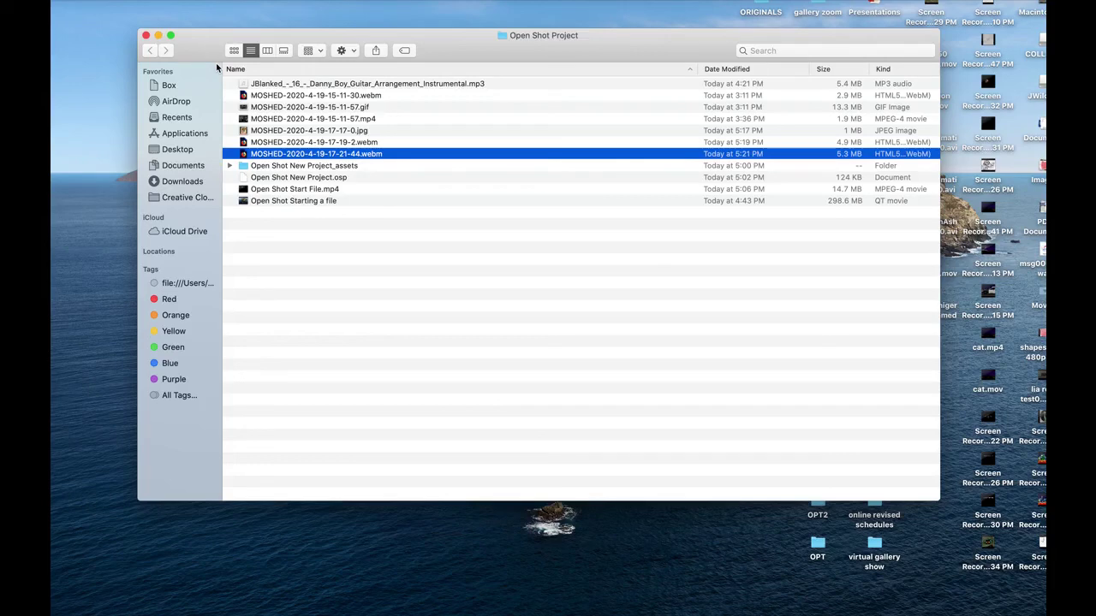
left_click(146, 35)
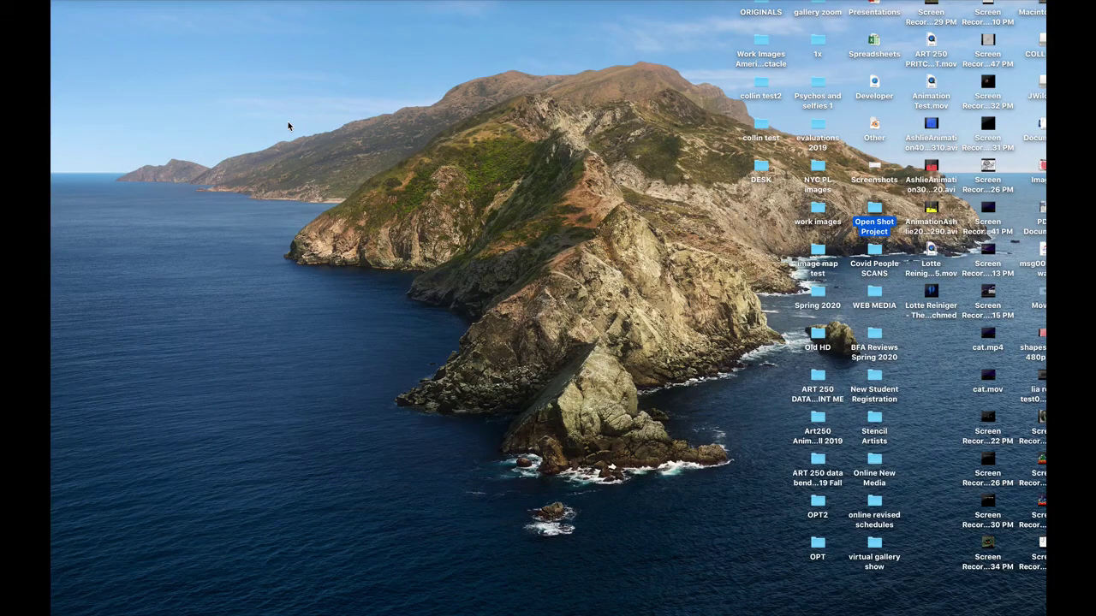